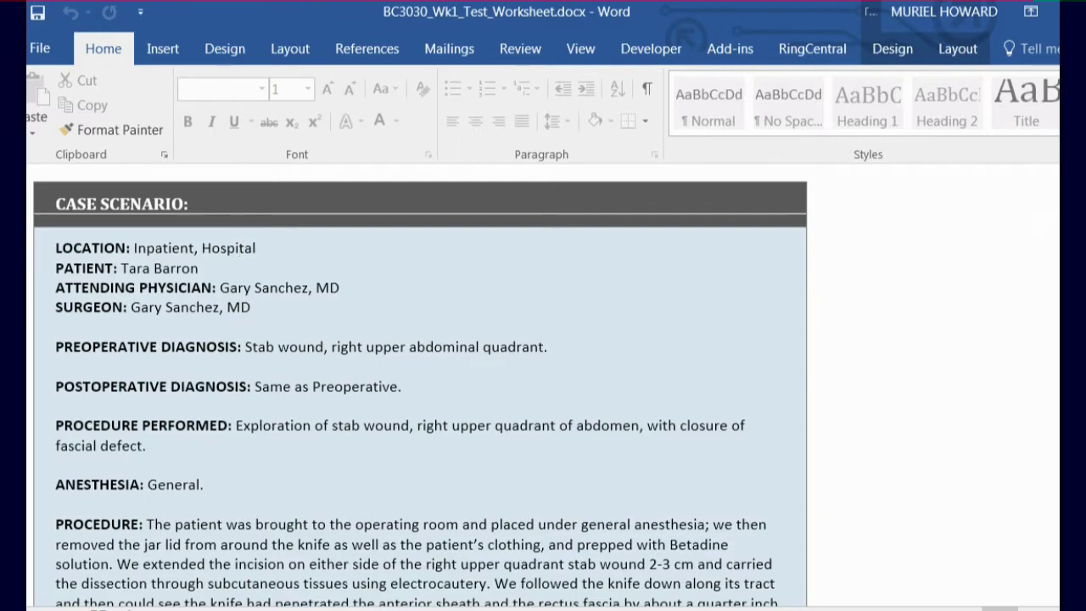
- Try selecting the location value 'Inpatient, Hospital' and its right-click options in the locked table
{"action": "scroll", "coordinate": [399, 332], "scroll_direction": "down", "scroll_amount": 3}
{"action": "scroll", "coordinate": [420, 382], "scroll_direction": "up", "scroll_amount": 15}
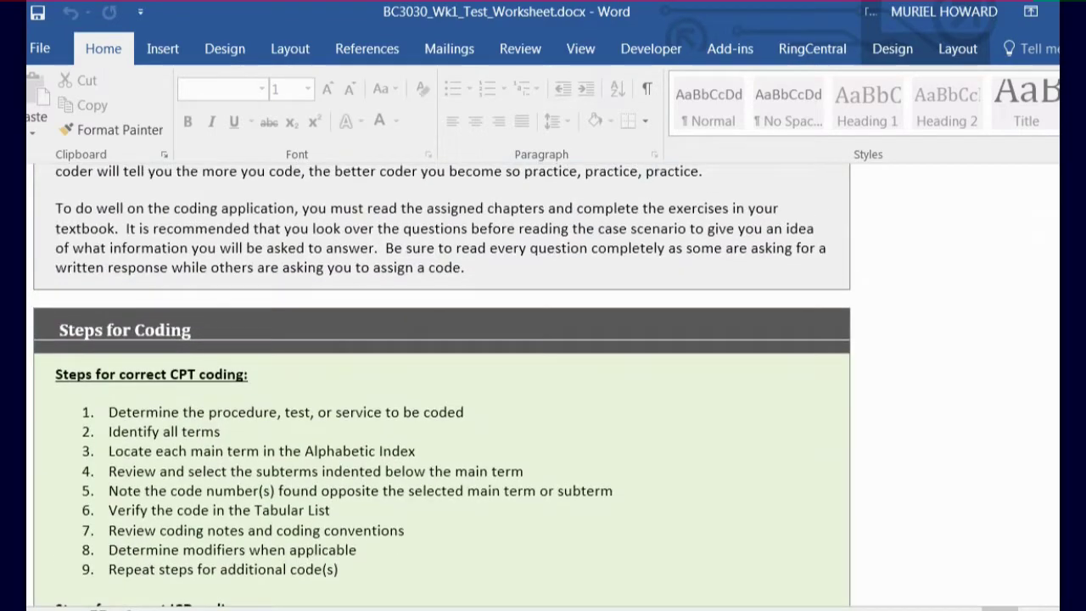
{"action": "scroll", "coordinate": [420, 382], "scroll_direction": "down", "scroll_amount": 11}
{"action": "scroll", "coordinate": [420, 382], "scroll_direction": "down", "scroll_amount": 15}
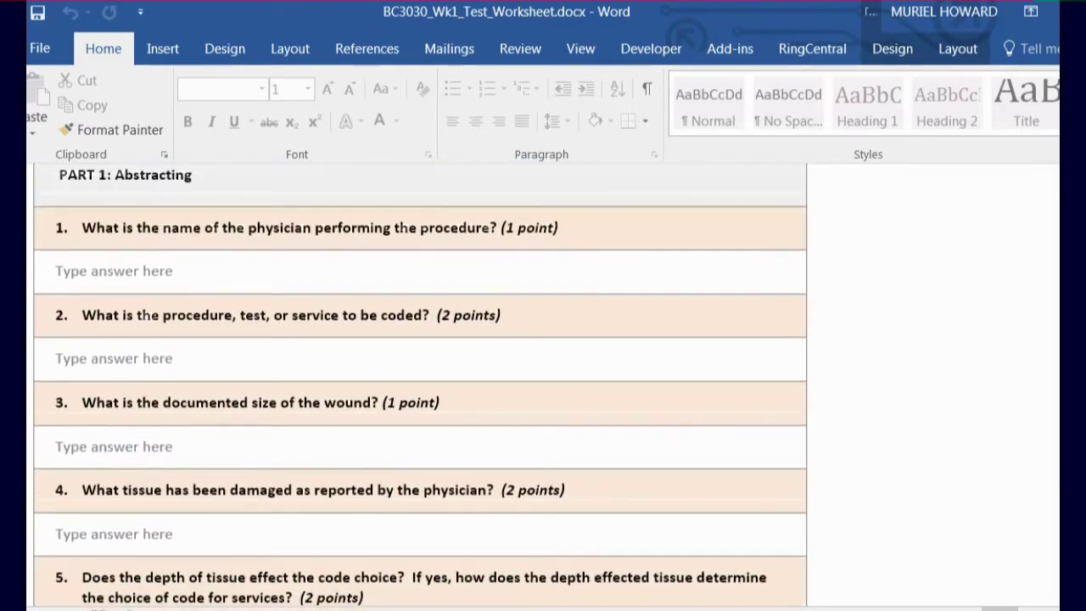
{"action": "scroll", "coordinate": [420, 382], "scroll_direction": "up", "scroll_amount": 9}
{"action": "scroll", "coordinate": [240, 178], "scroll_direction": "up", "scroll_amount": 8}
{"action": "scroll", "coordinate": [240, 178], "scroll_direction": "down", "scroll_amount": 7}
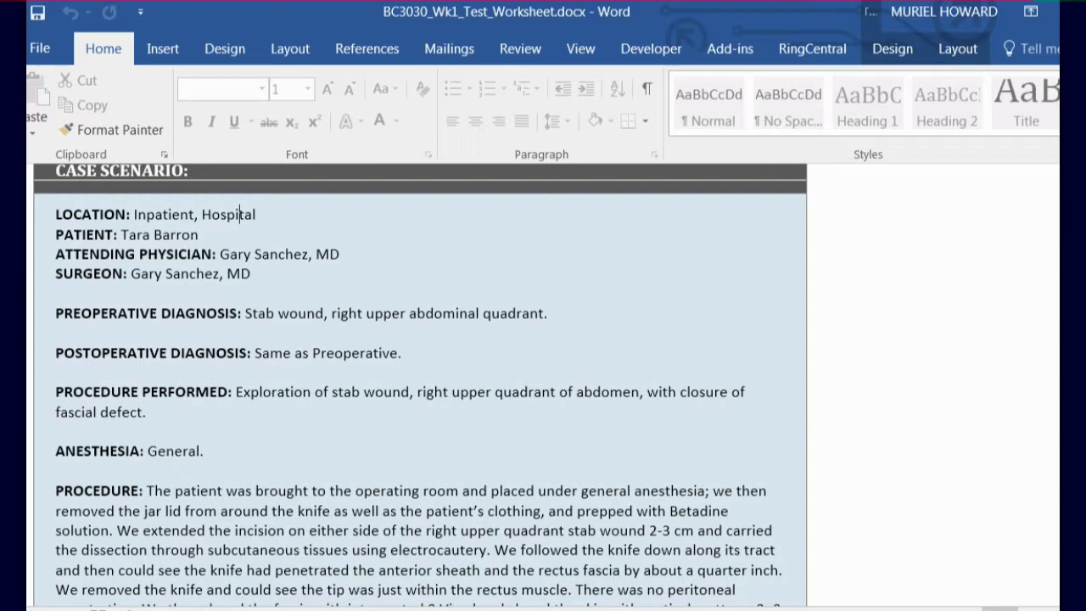
{"action": "left_click", "coordinate": [135, 215]}
{"action": "left_click_drag", "start_coordinate": [160, 219], "coordinate": [246, 219]}
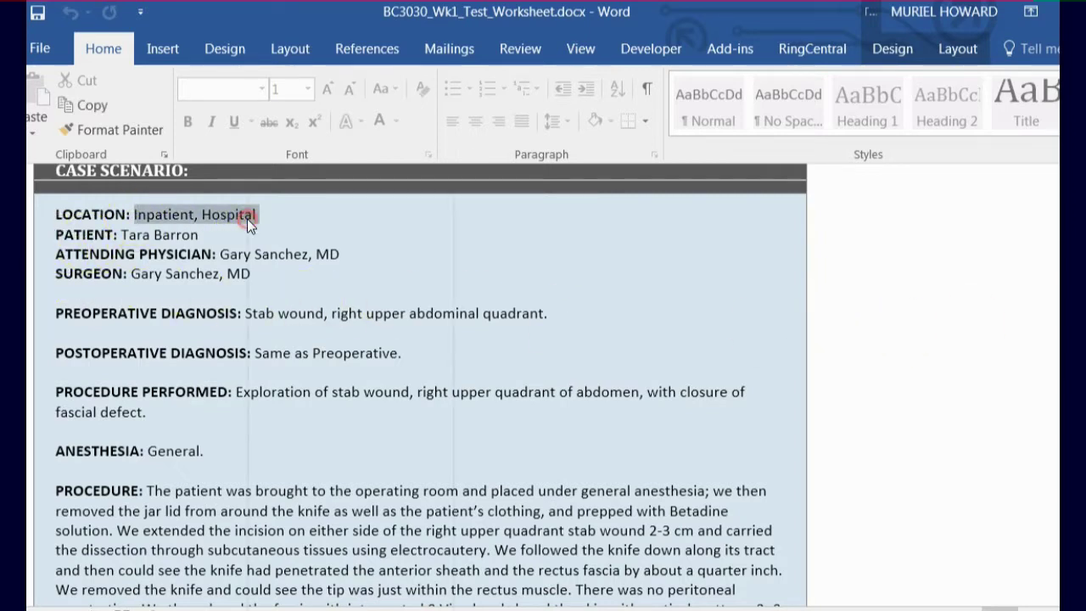
{"action": "right_click", "coordinate": [247, 219]}
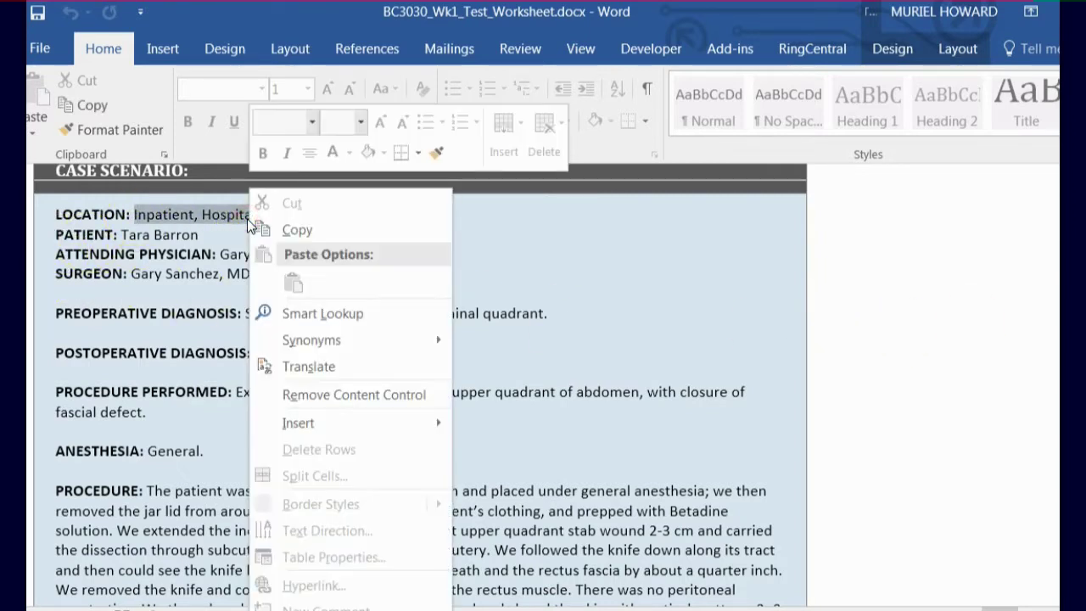
{"action": "left_click", "coordinate": [185, 322]}
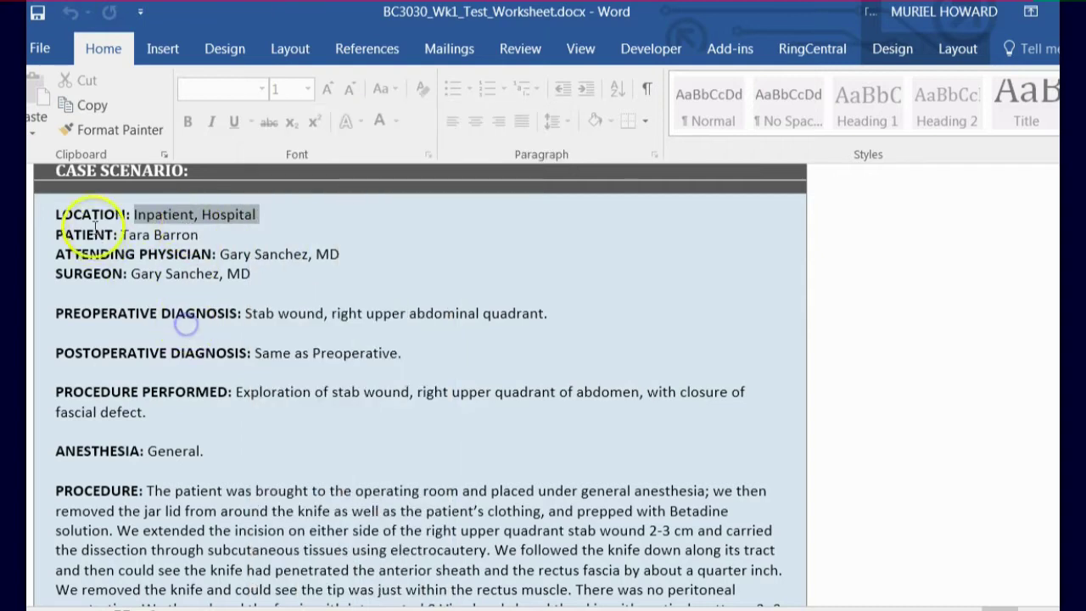
{"action": "left_click", "coordinate": [259, 235]}
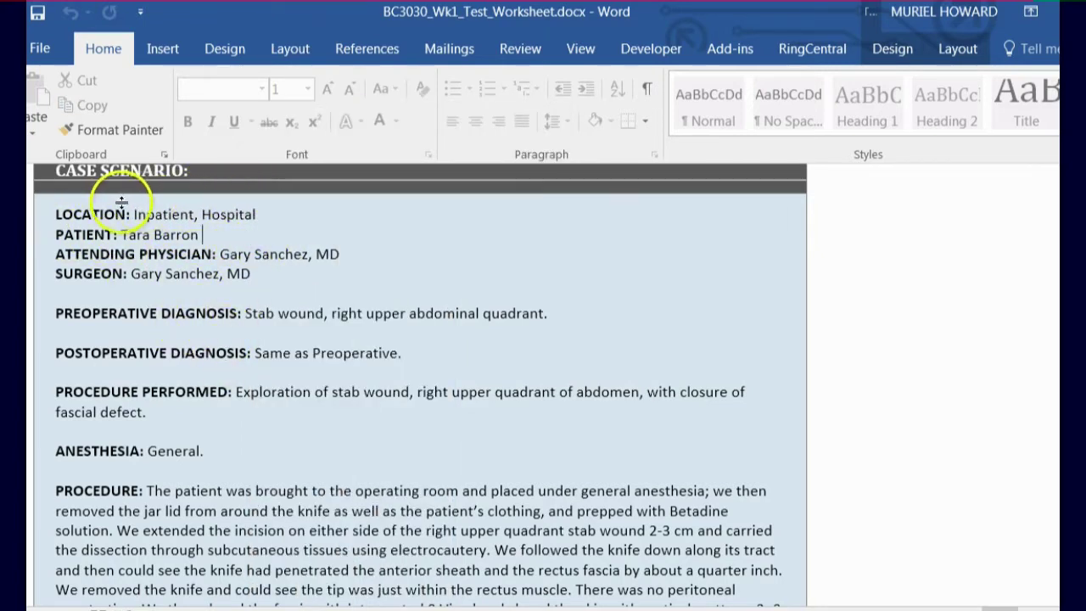
- Remove the content control from the case scenario table and select 'Inpatient, Hospital'
{"action": "left_click", "coordinate": [43, 213]}
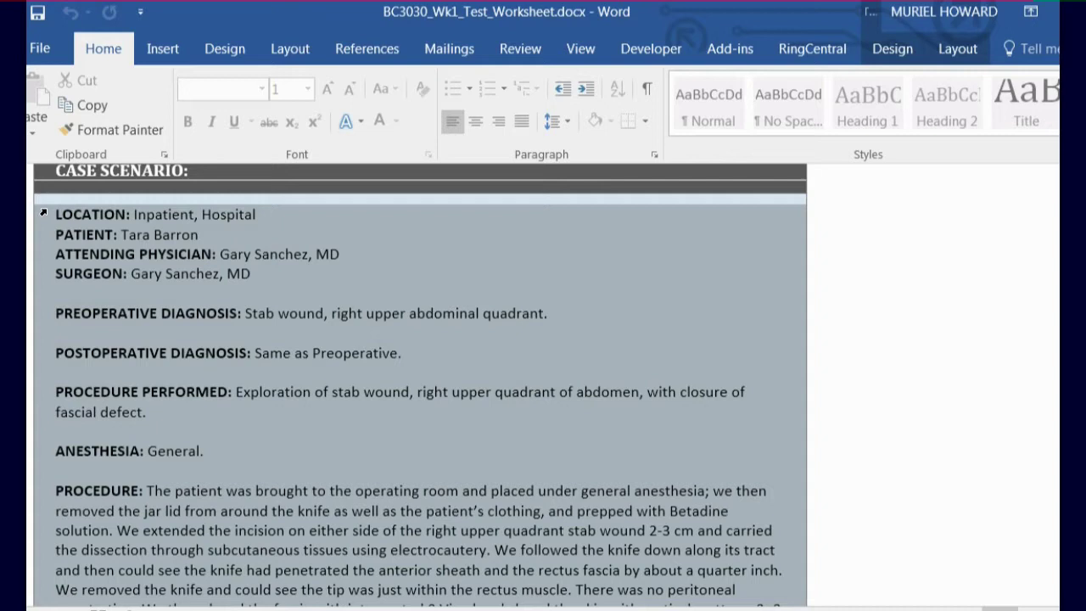
{"action": "left_click", "coordinate": [46, 217]}
{"action": "right_click", "coordinate": [48, 217]}
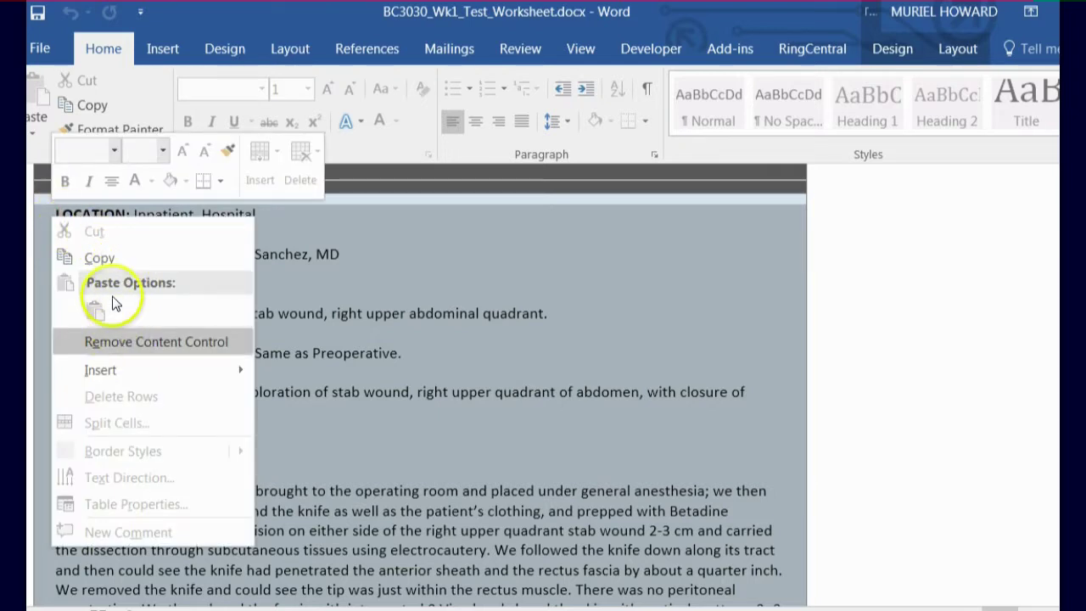
{"action": "left_click", "coordinate": [180, 342]}
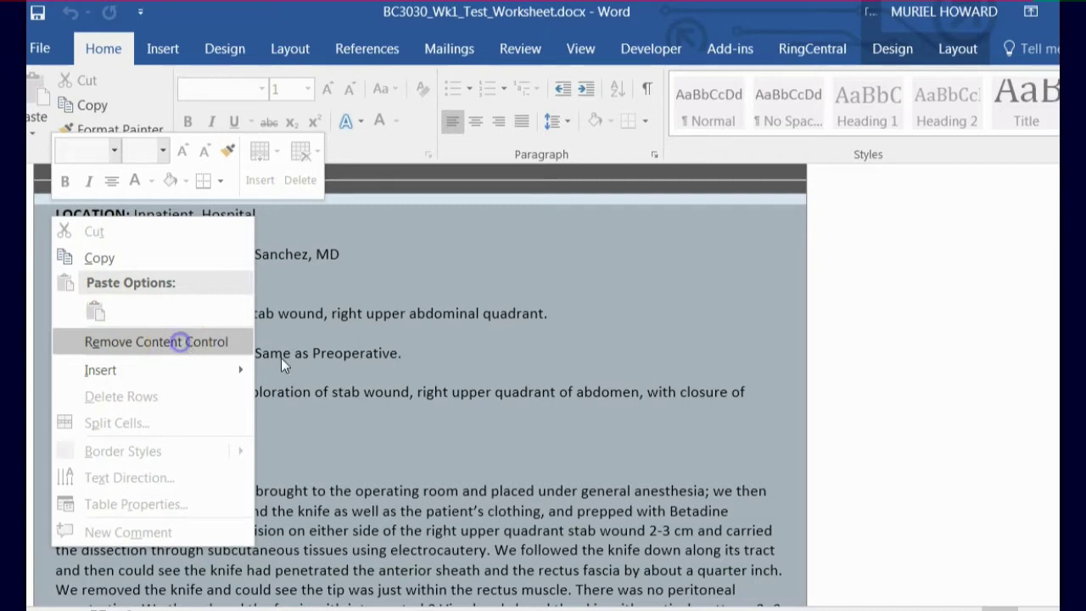
{"action": "left_click", "coordinate": [257, 278]}
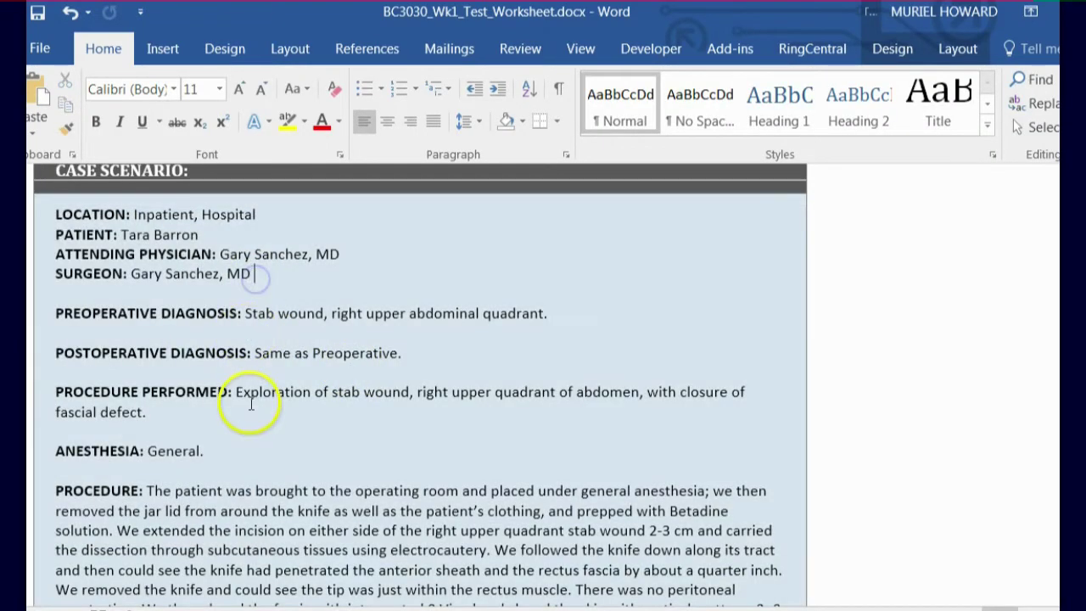
{"action": "left_click", "coordinate": [157, 214]}
{"action": "left_click_drag", "start_coordinate": [157, 214], "coordinate": [257, 211]}
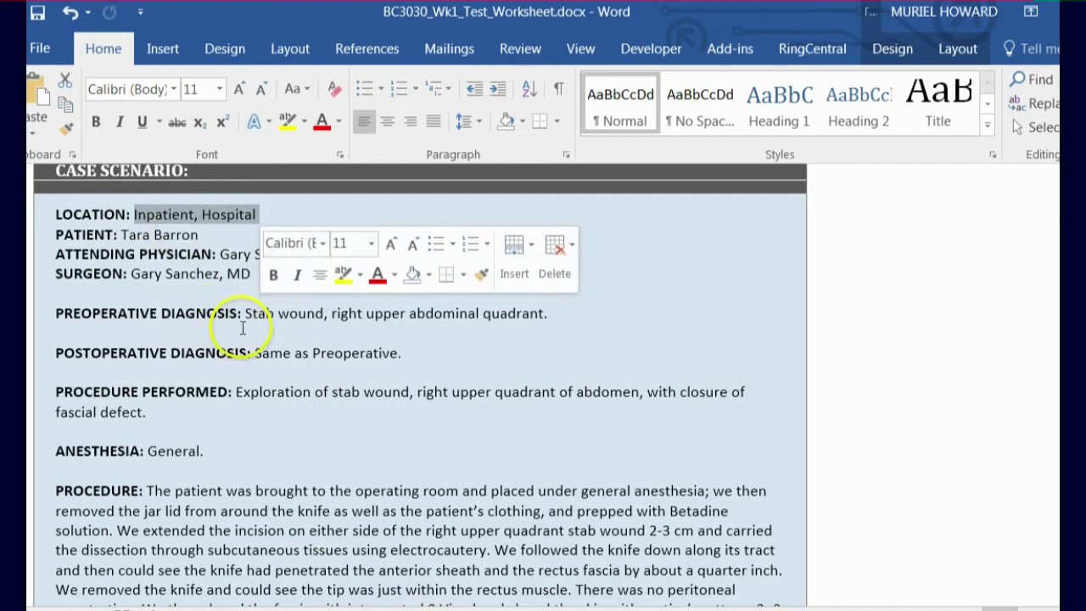
- Highlight 'Inpatient, Hospital' in yellow and place the cursor on the SURGEON line
{"action": "left_click", "coordinate": [340, 286]}
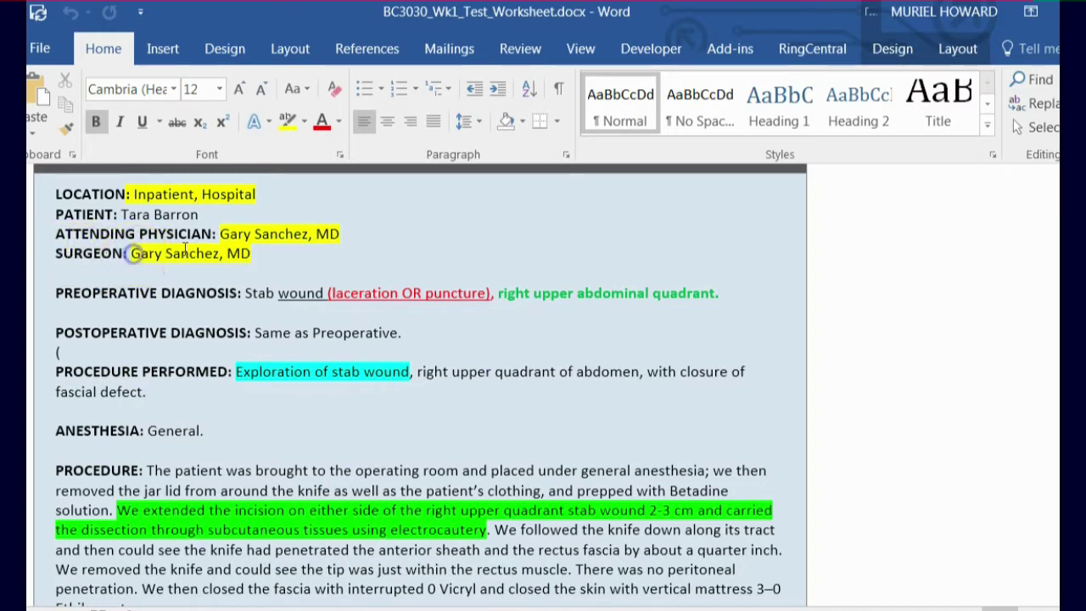
{"action": "left_click", "coordinate": [129, 253]}
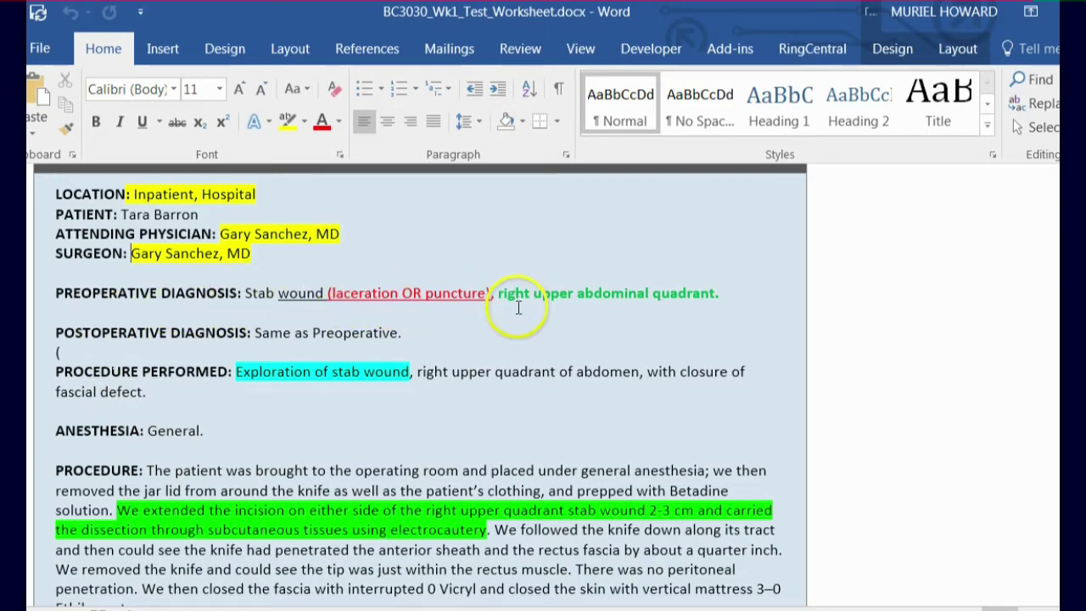
{"action": "left_click", "coordinate": [48, 294]}
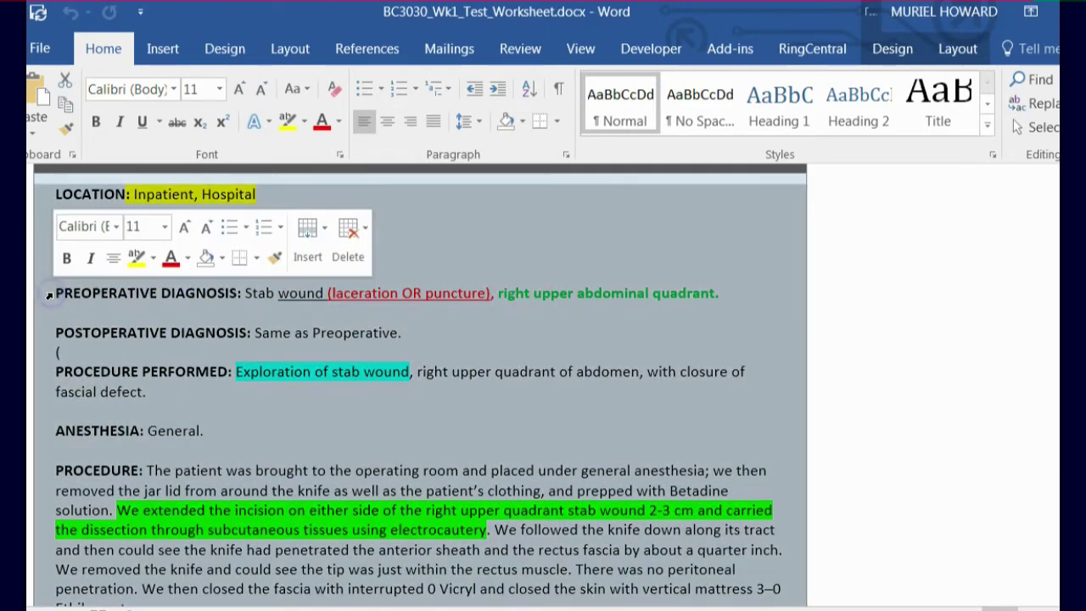
{"action": "left_click", "coordinate": [238, 333]}
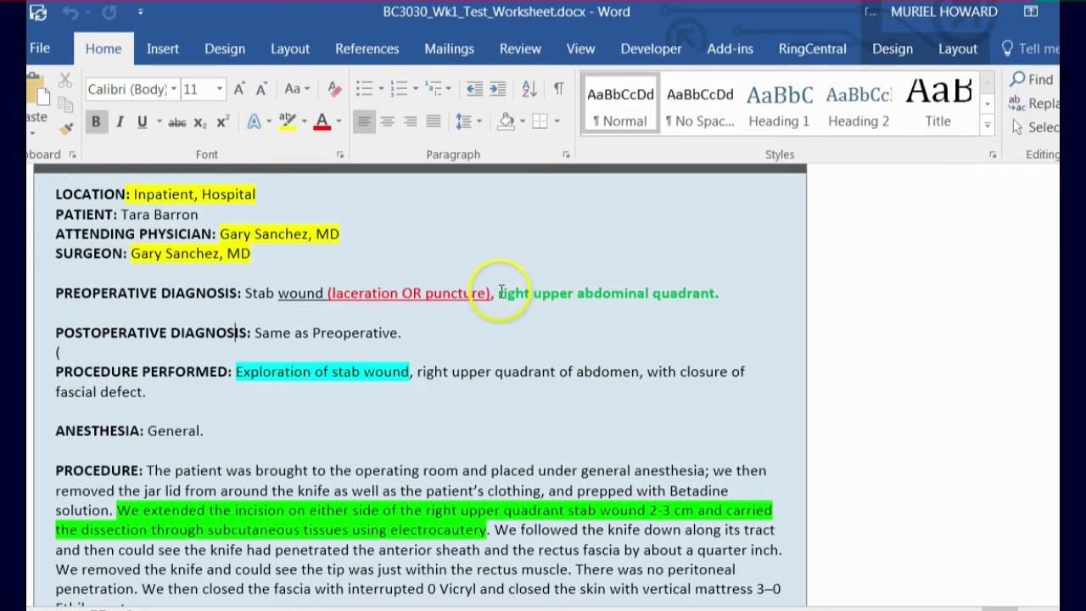
{"action": "left_click_drag", "start_coordinate": [506, 293], "coordinate": [688, 308]}
{"action": "left_click", "coordinate": [593, 343]}
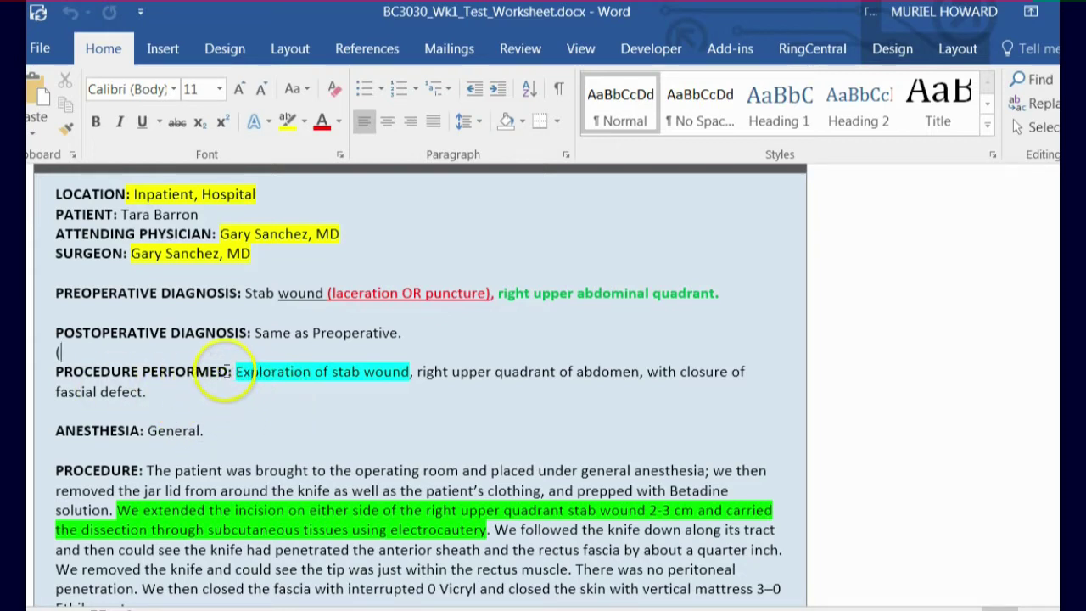
{"action": "left_click_drag", "start_coordinate": [235, 372], "coordinate": [392, 375]}
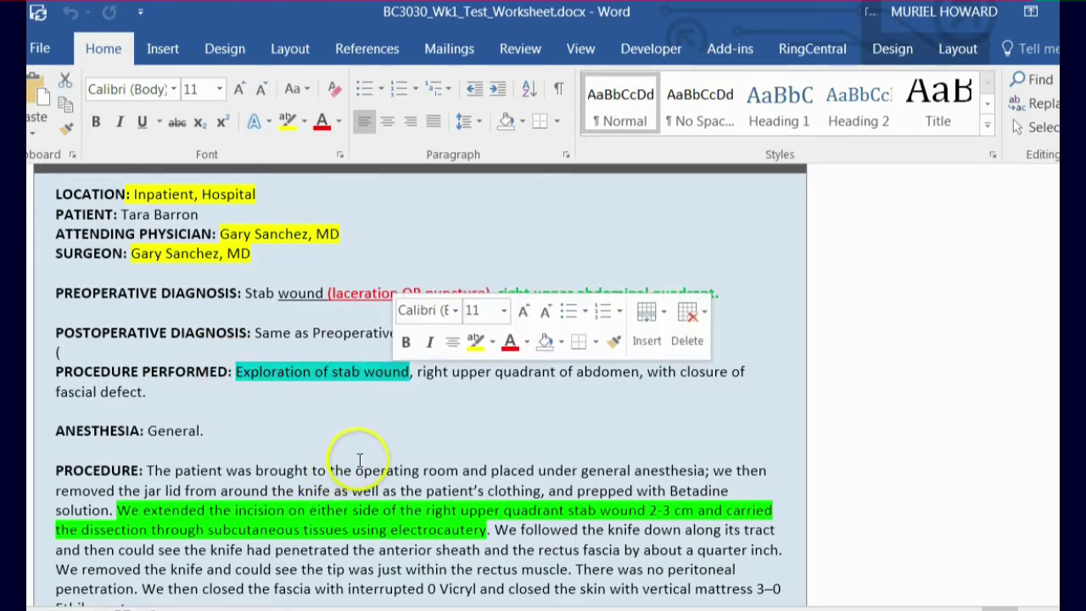
{"action": "left_click", "coordinate": [461, 438]}
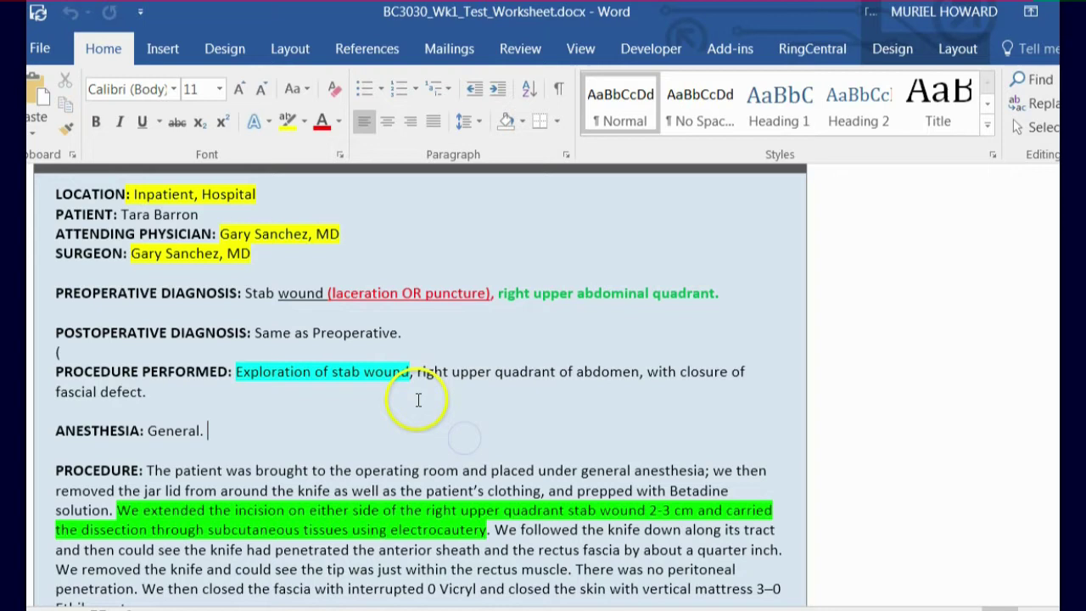
{"action": "left_click", "coordinate": [422, 372]}
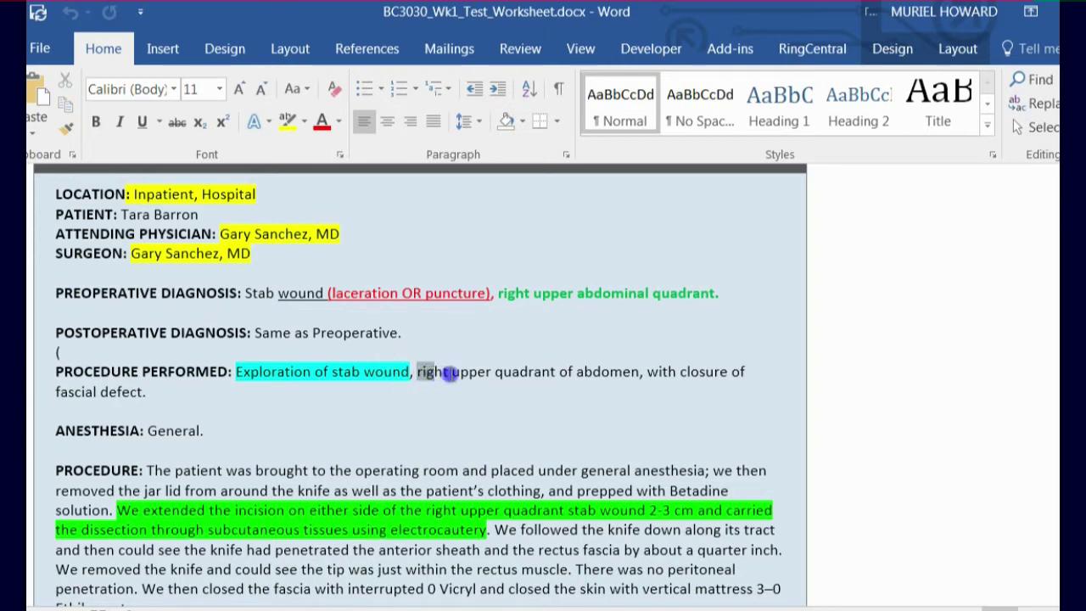
{"action": "left_click_drag", "start_coordinate": [468, 373], "coordinate": [628, 373]}
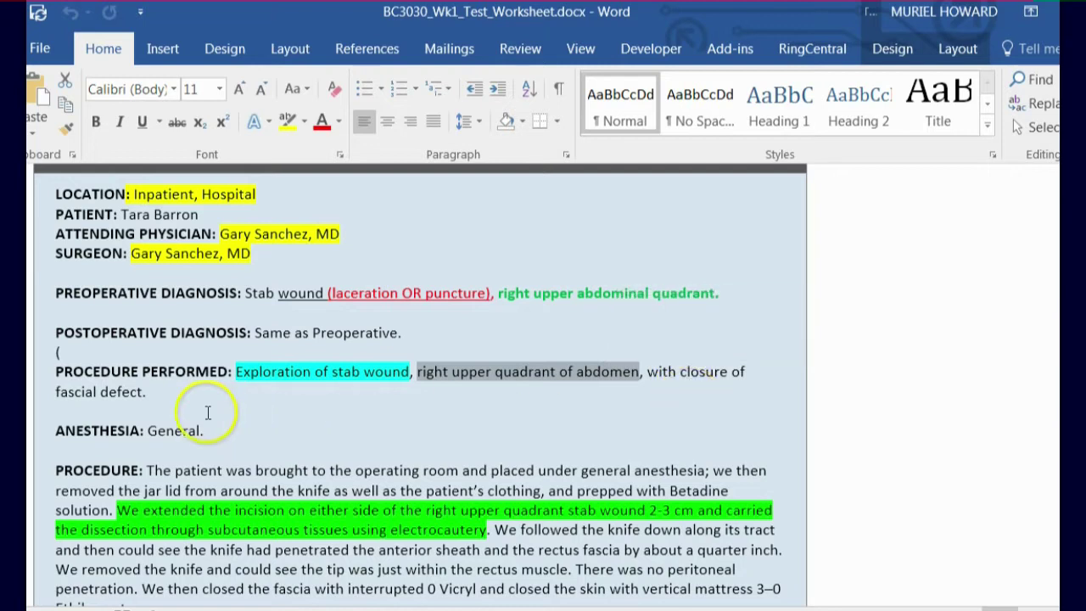
{"action": "left_click", "coordinate": [252, 410]}
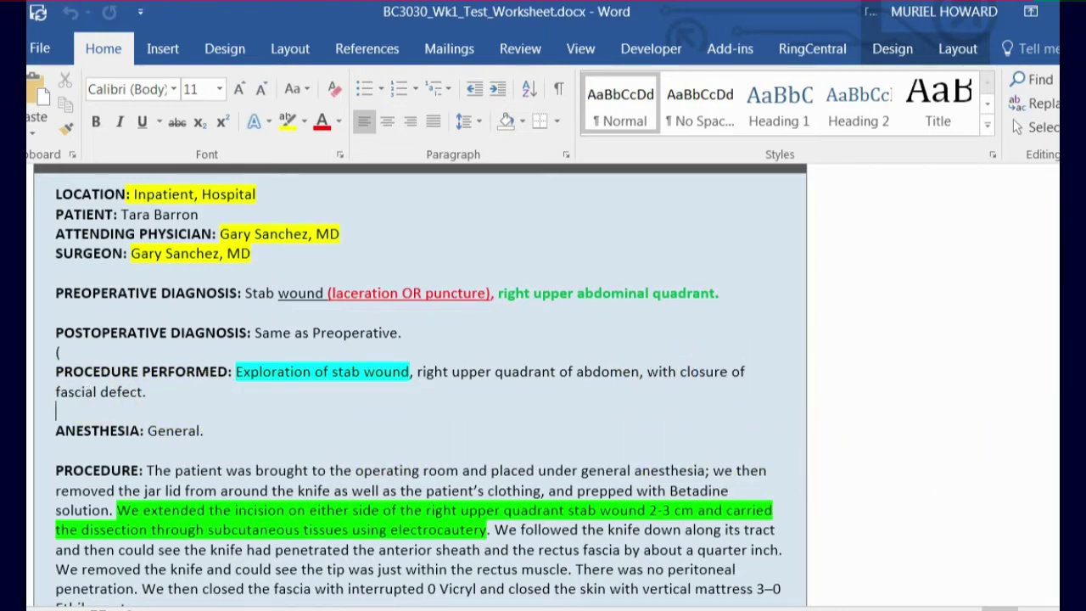
{"action": "scroll", "coordinate": [420, 382], "scroll_direction": "down", "scroll_amount": 3}
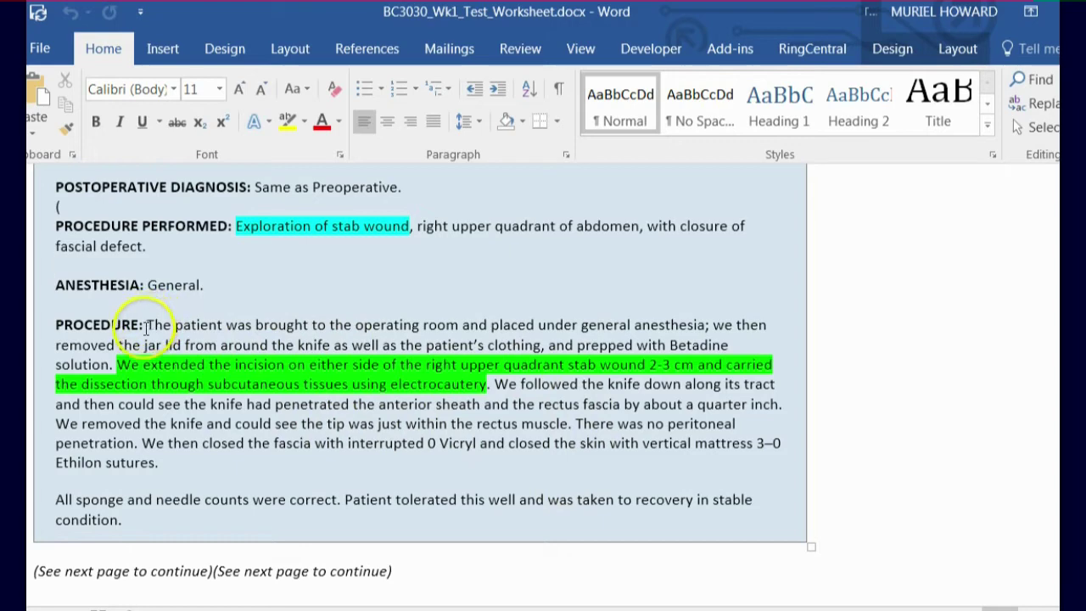
- Strike through the PROCEDURE paragraph's opening sentence about general anesthesia and the Betadine prep
{"action": "left_click_drag", "start_coordinate": [146, 327], "coordinate": [100, 366]}
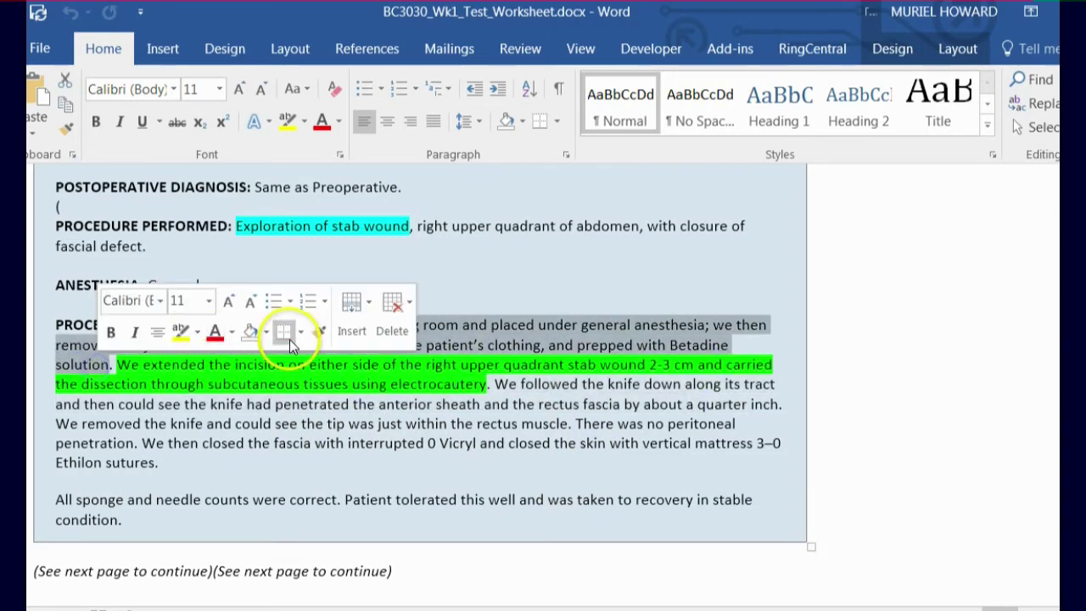
{"action": "left_click", "coordinate": [176, 126]}
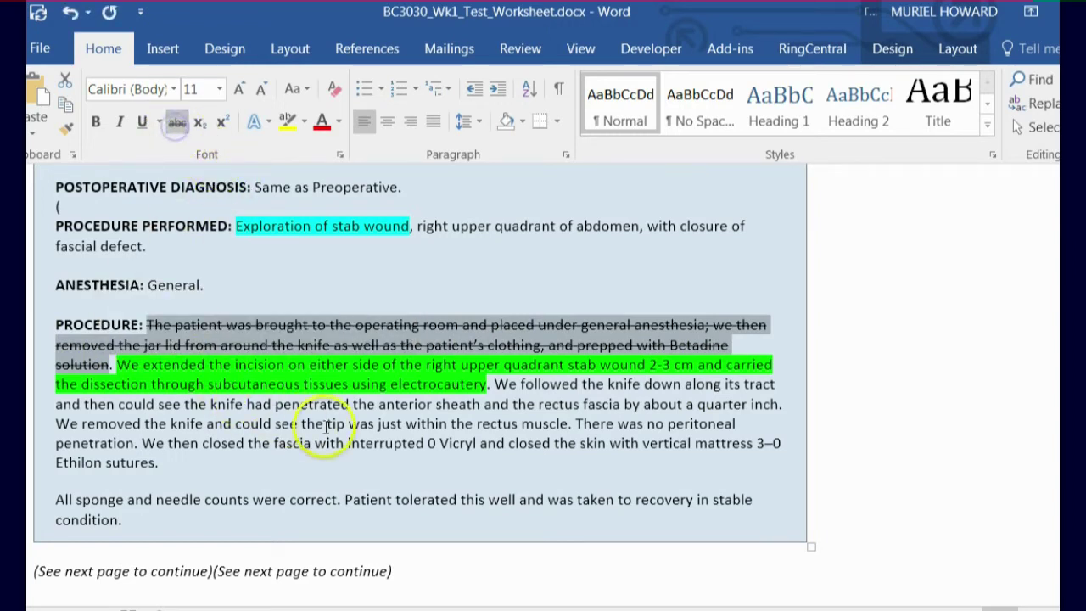
{"action": "left_click", "coordinate": [374, 437]}
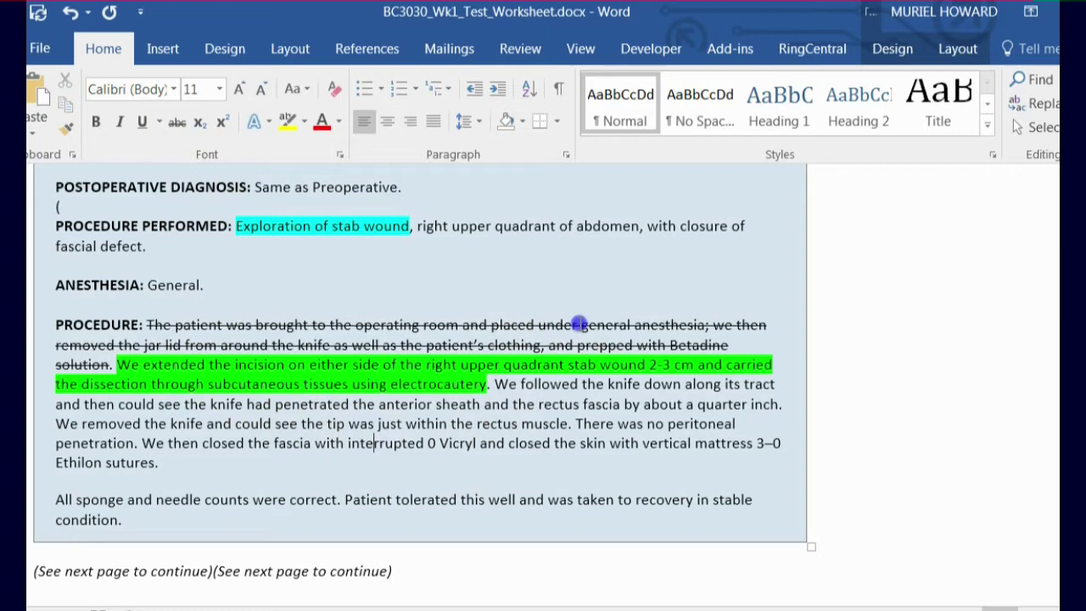
{"action": "left_click_drag", "start_coordinate": [580, 325], "coordinate": [683, 324]}
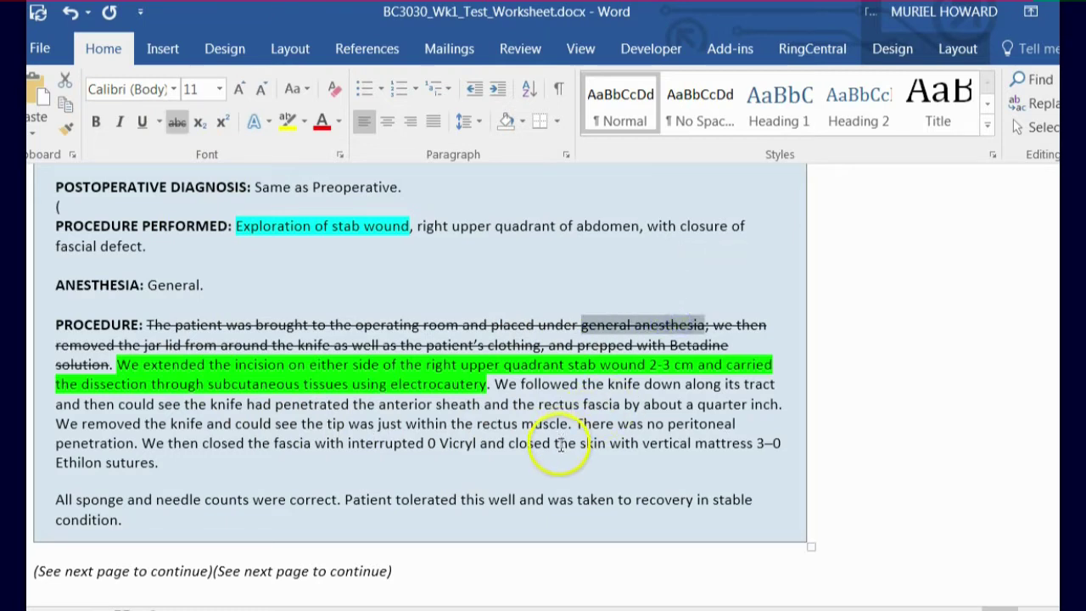
{"action": "left_click", "coordinate": [564, 459]}
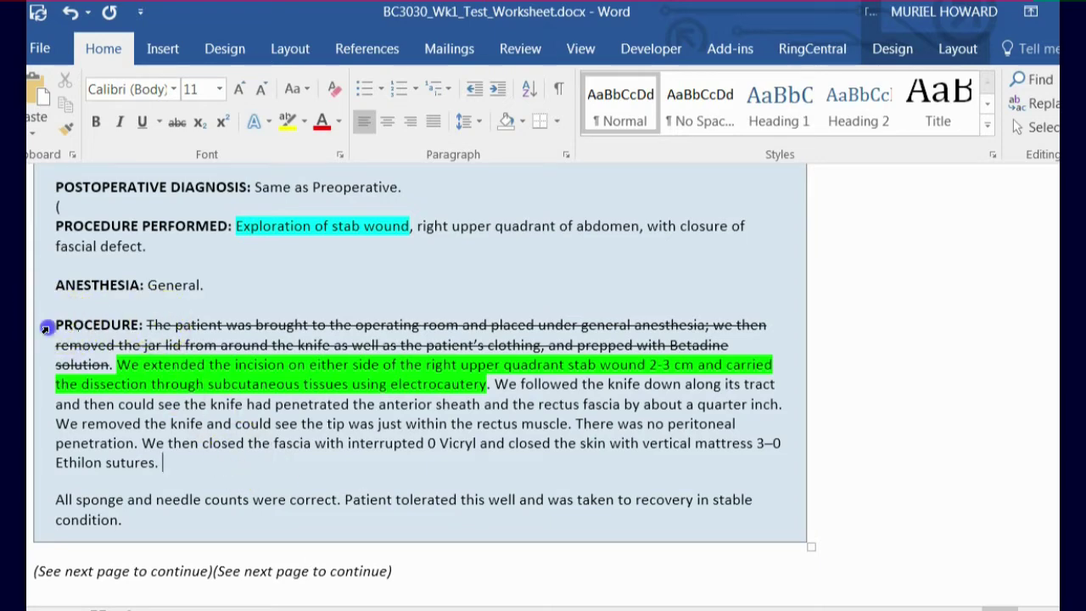
{"action": "left_click", "coordinate": [48, 359]}
{"action": "left_click_drag", "start_coordinate": [159, 464], "coordinate": [60, 317]}
{"action": "left_click", "coordinate": [326, 463]}
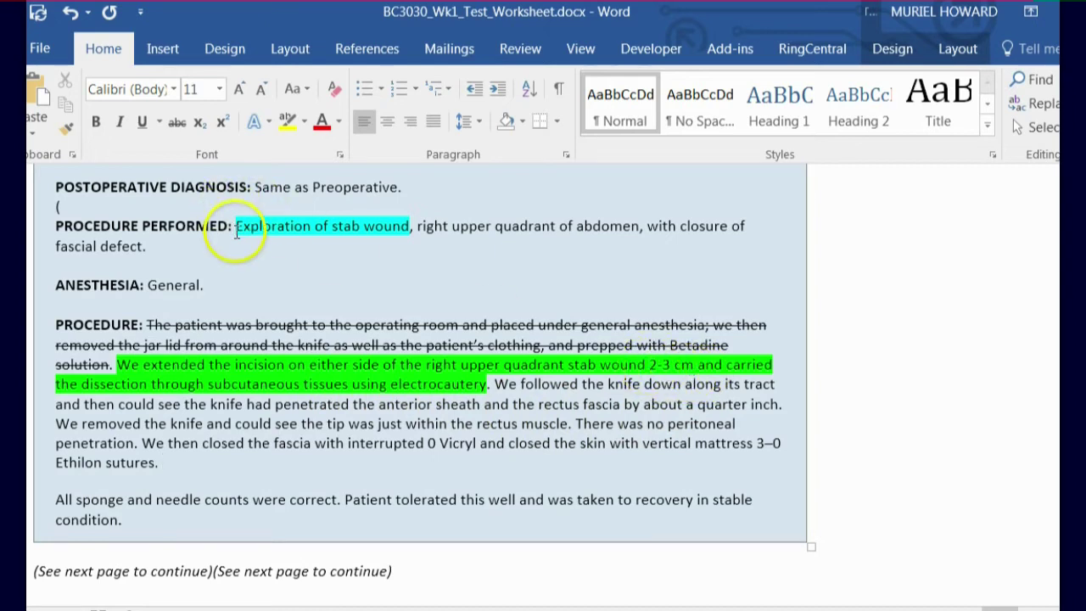
- Change the wound size to 2-3 cm, then select the phrase 'stab wound 2-3 cm'
{"action": "left_click_drag", "start_coordinate": [622, 371], "coordinate": [670, 366]}
{"action": "left_click", "coordinate": [667, 384]}
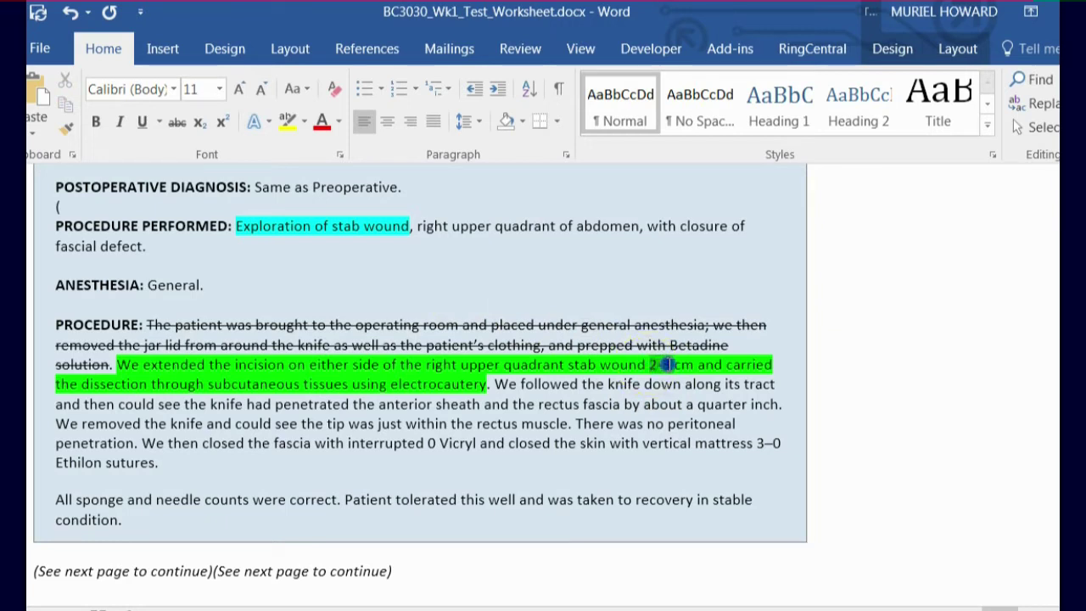
{"action": "type", "text": "3"}
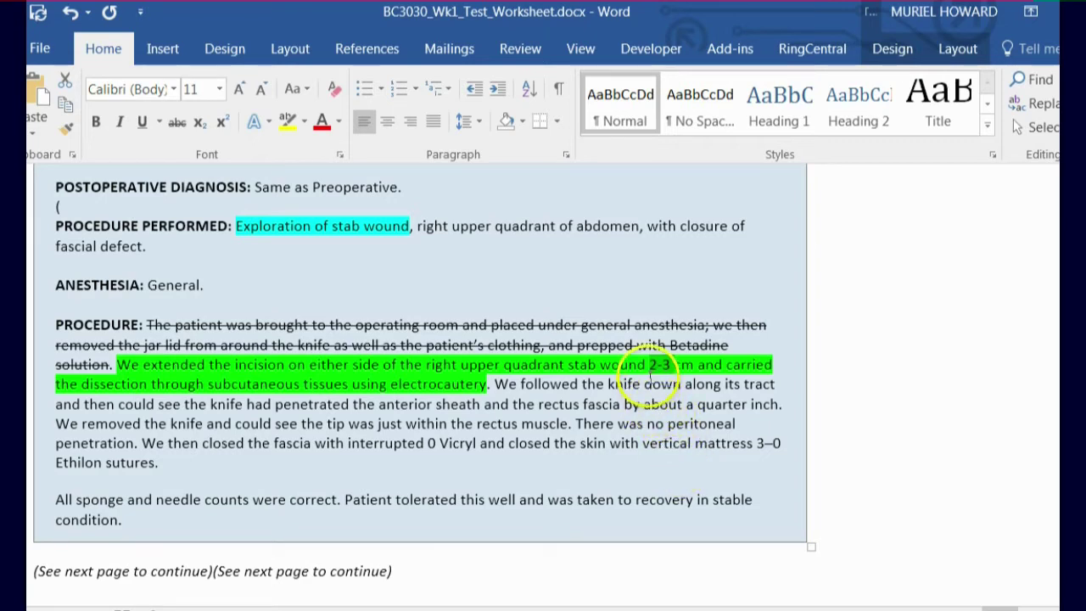
{"action": "left_click_drag", "start_coordinate": [235, 226], "coordinate": [410, 228]}
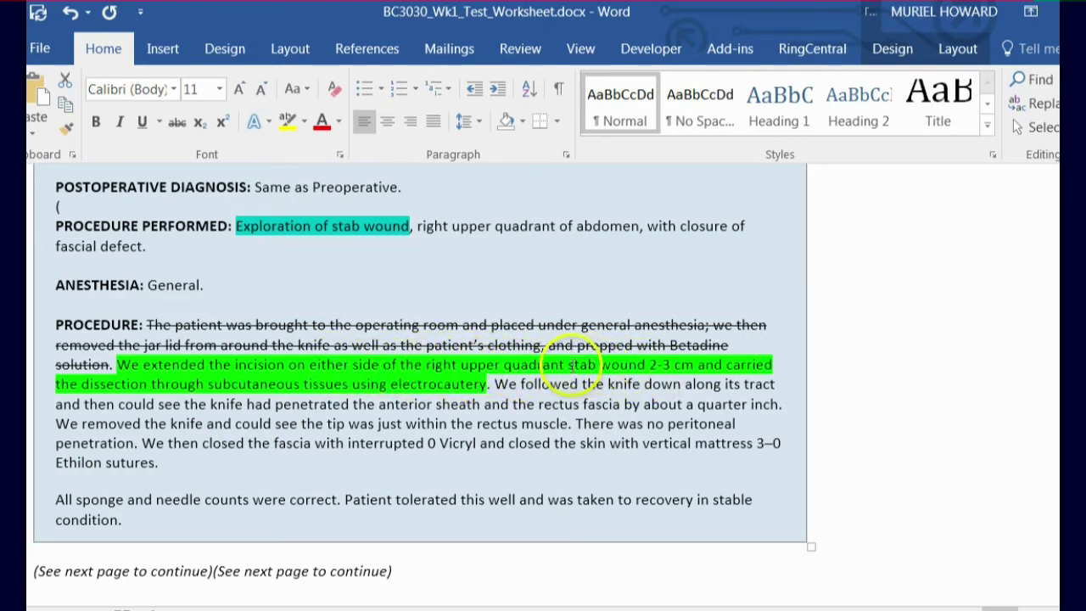
{"action": "left_click_drag", "start_coordinate": [568, 364], "coordinate": [689, 365]}
- Give 'stab wound 2-3 cm' a yellow highlight inside the green incision sentence
{"action": "left_click", "coordinate": [770, 324]}
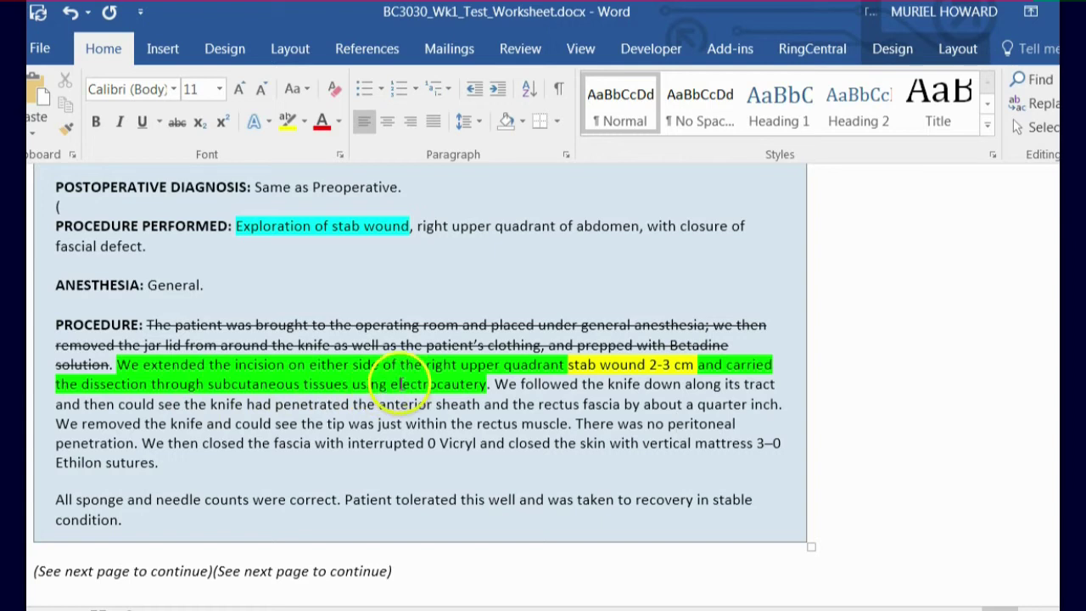
{"action": "left_click_drag", "start_coordinate": [391, 384], "coordinate": [483, 387]}
{"action": "left_click", "coordinate": [499, 420]}
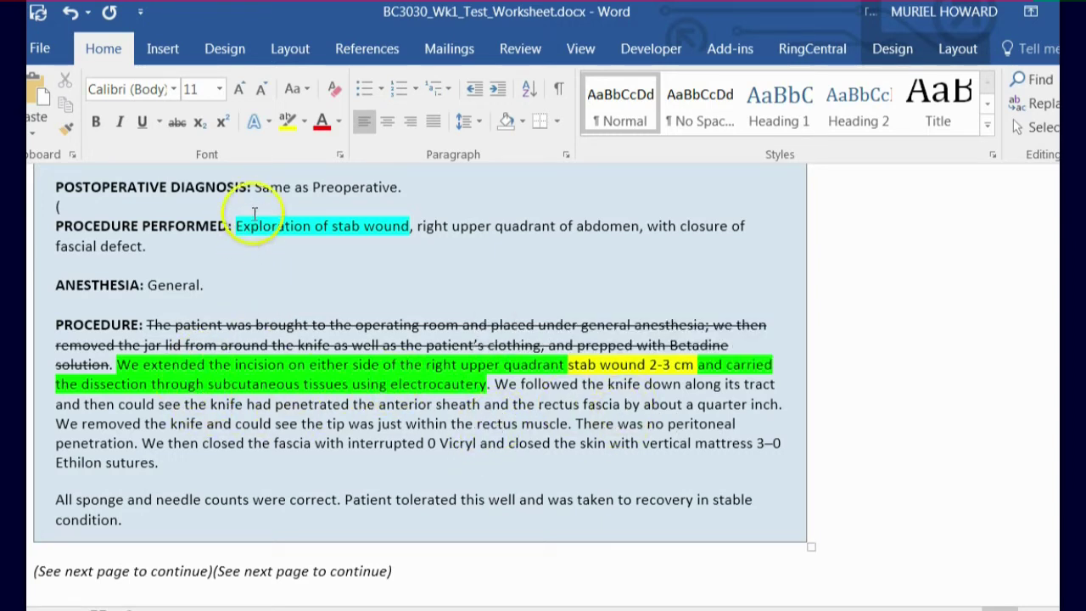
{"action": "left_click_drag", "start_coordinate": [236, 225], "coordinate": [408, 228]}
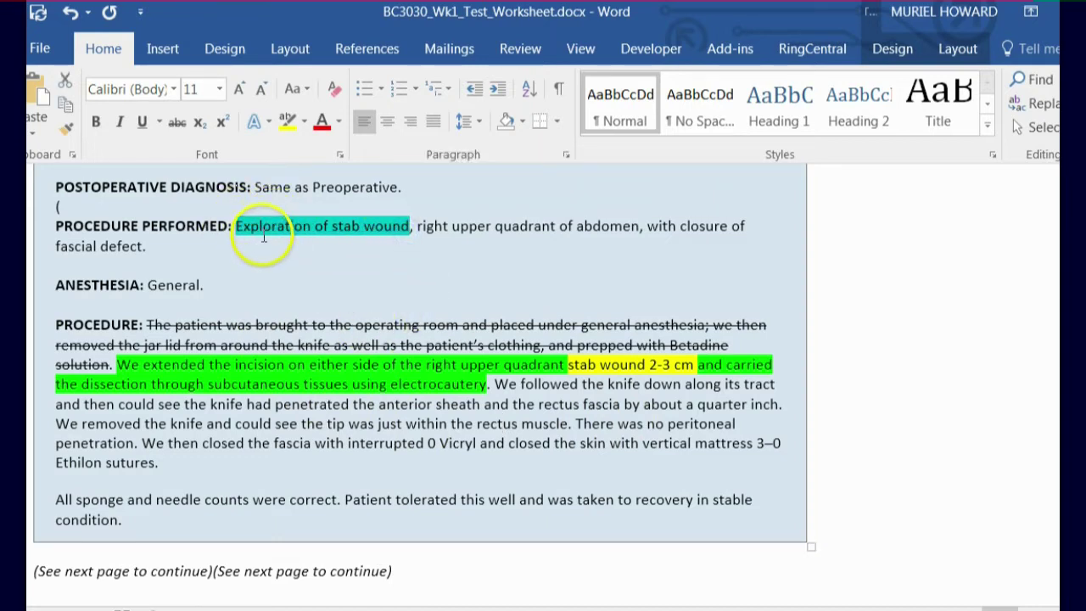
{"action": "left_click", "coordinate": [422, 405]}
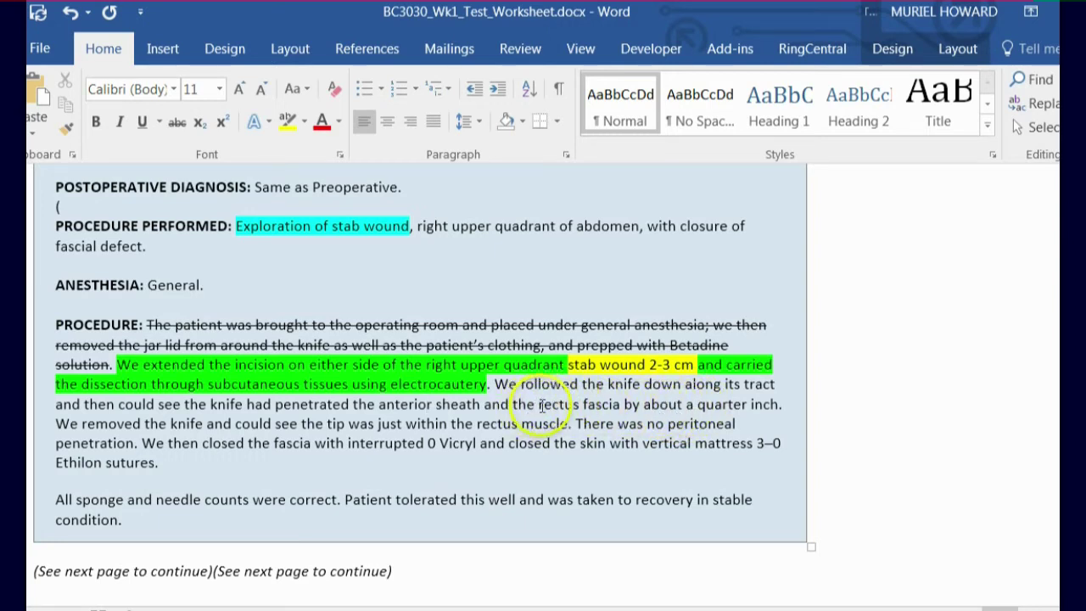
- Highlight 'rectus fascia by about a quarter inch' in yellow
{"action": "left_click_drag", "start_coordinate": [540, 404], "coordinate": [779, 404]}
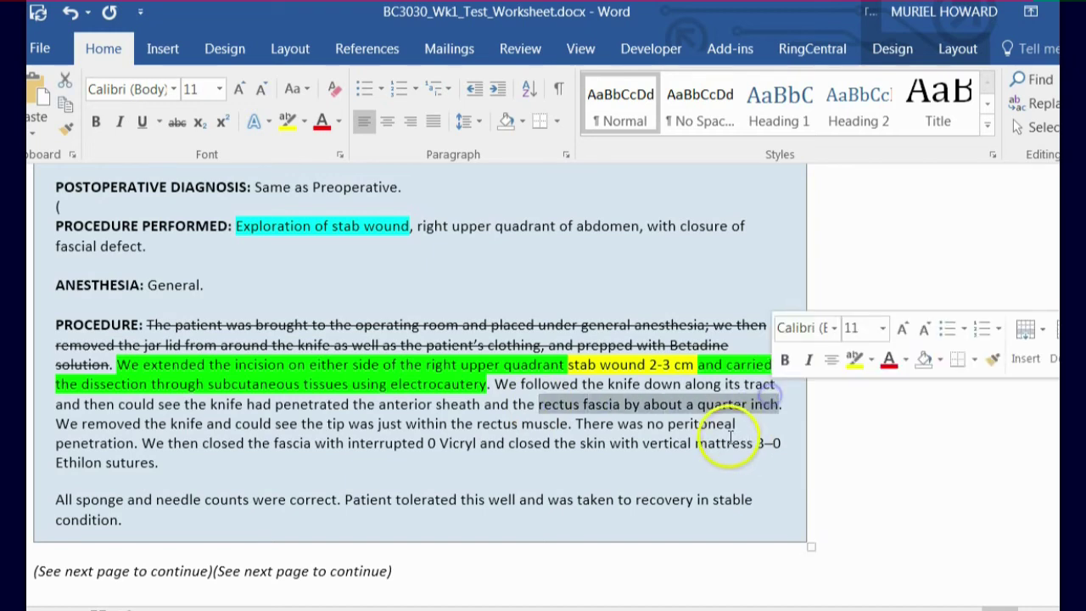
{"action": "left_click", "coordinate": [853, 359]}
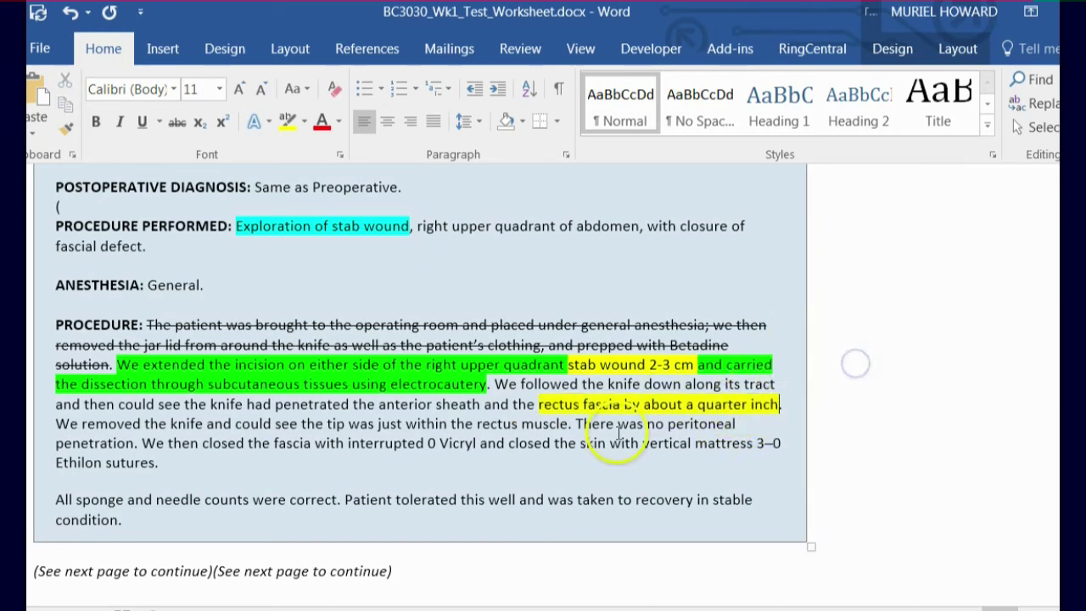
{"action": "left_click", "coordinate": [616, 436]}
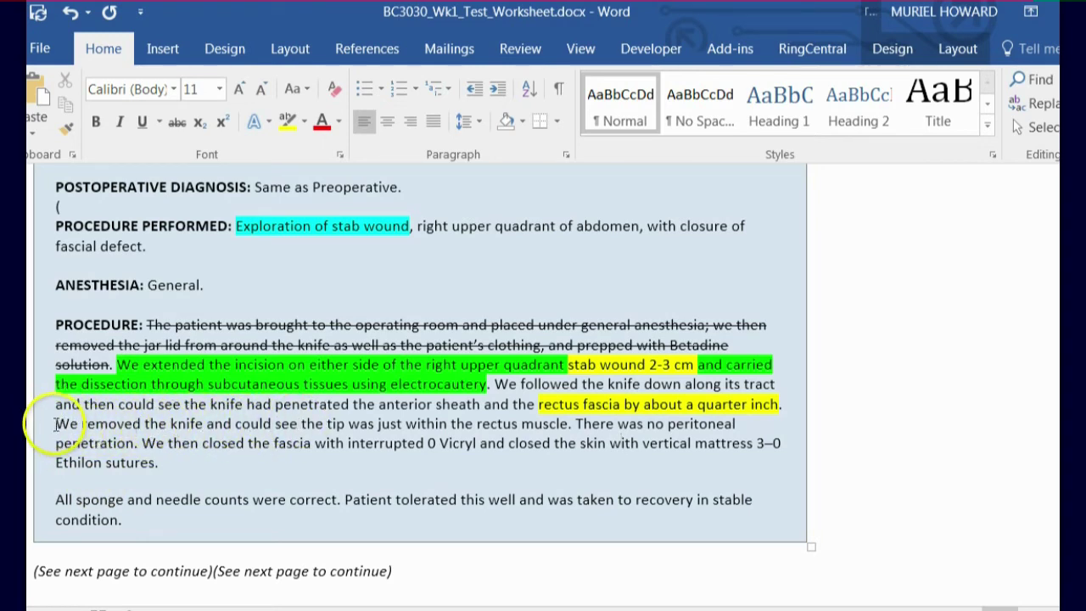
- Underline the phrase 'We removed the knife' in the procedure narrative
{"action": "left_click_drag", "start_coordinate": [56, 423], "coordinate": [204, 424]}
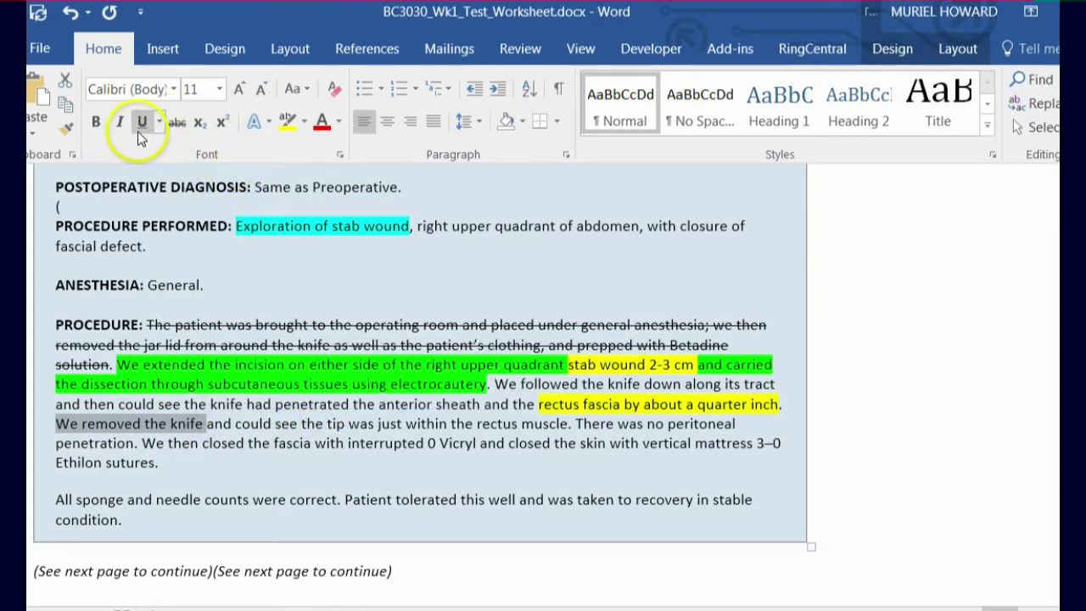
{"action": "left_click", "coordinate": [252, 481]}
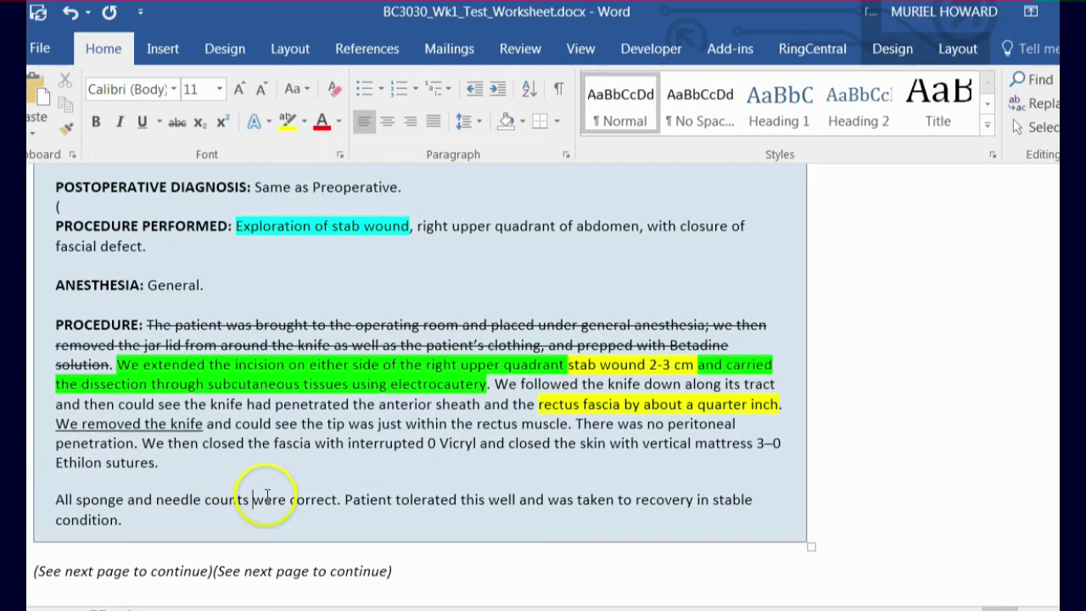
{"action": "left_click", "coordinate": [477, 442]}
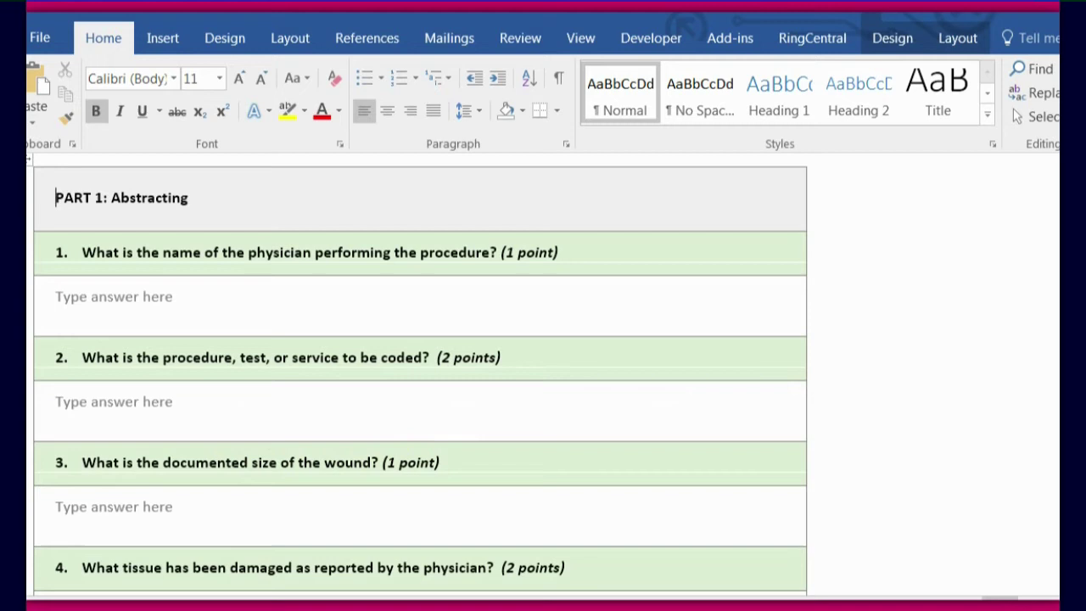
- Scroll through the Part 1 Abstracting questions down to question 7 on wound closure
{"action": "scroll", "coordinate": [421, 374], "scroll_direction": "down", "scroll_amount": 4}
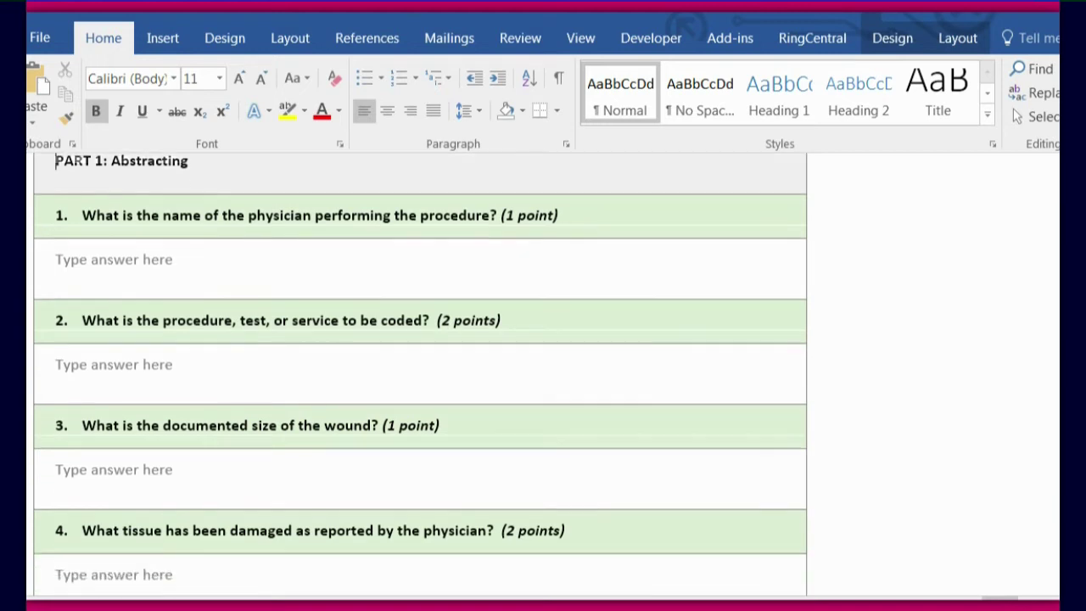
{"action": "scroll", "coordinate": [421, 373], "scroll_direction": "up", "scroll_amount": 3}
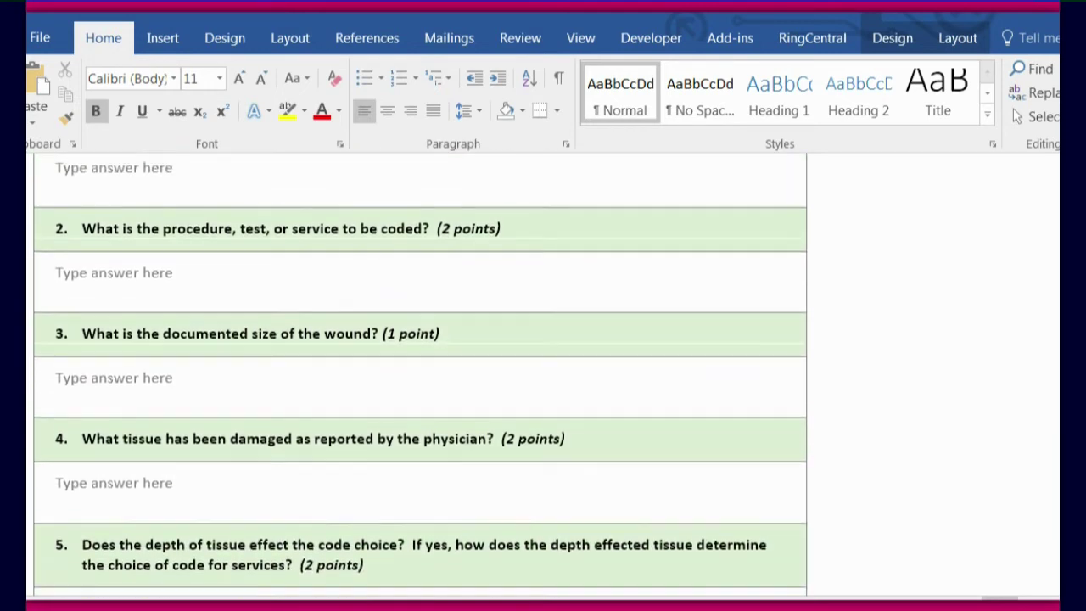
{"action": "scroll", "coordinate": [421, 374], "scroll_direction": "down", "scroll_amount": 5}
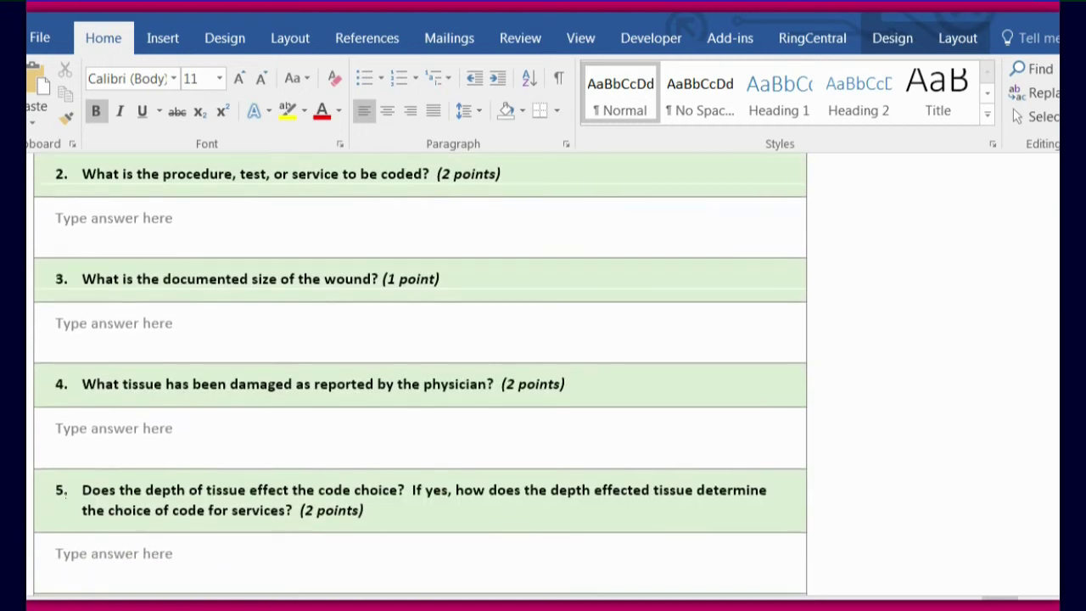
{"action": "scroll", "coordinate": [421, 374], "scroll_direction": "down", "scroll_amount": 4}
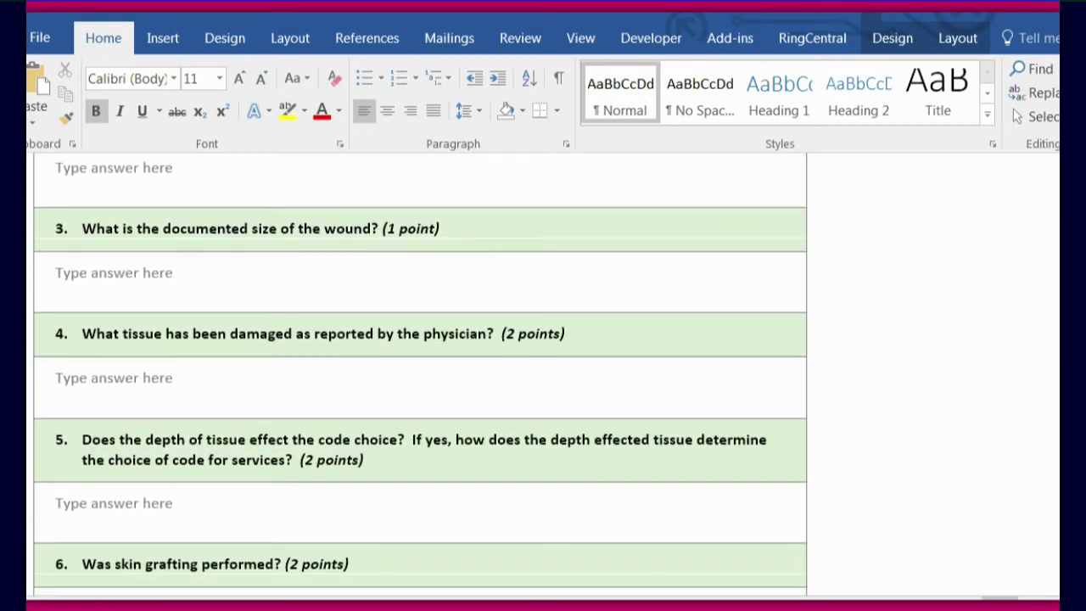
{"action": "scroll", "coordinate": [421, 373], "scroll_direction": "down", "scroll_amount": 3}
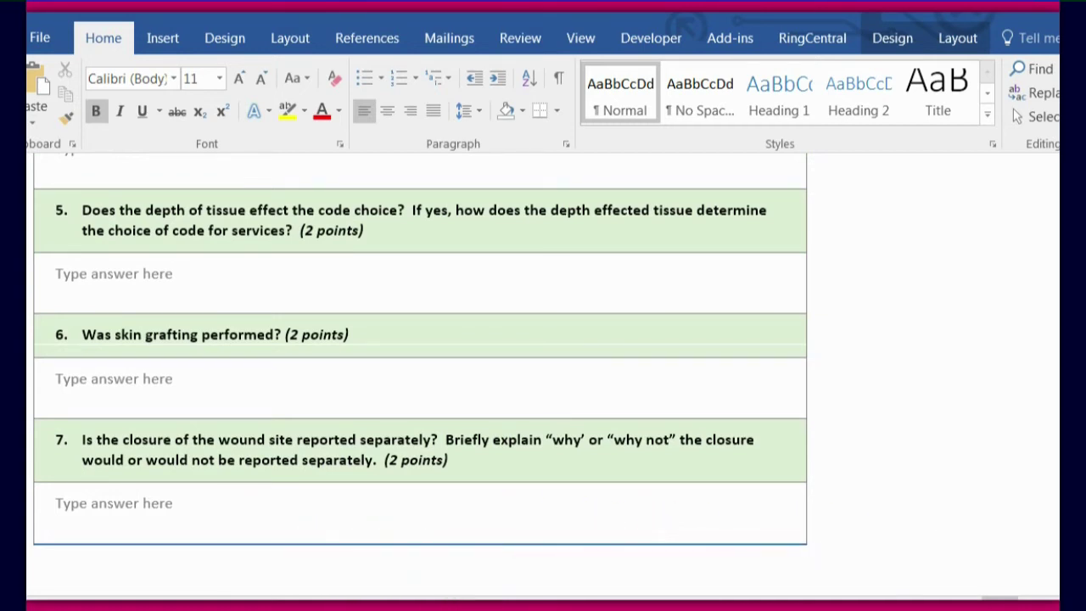
{"action": "mouse_move", "coordinate": [594, 605]}
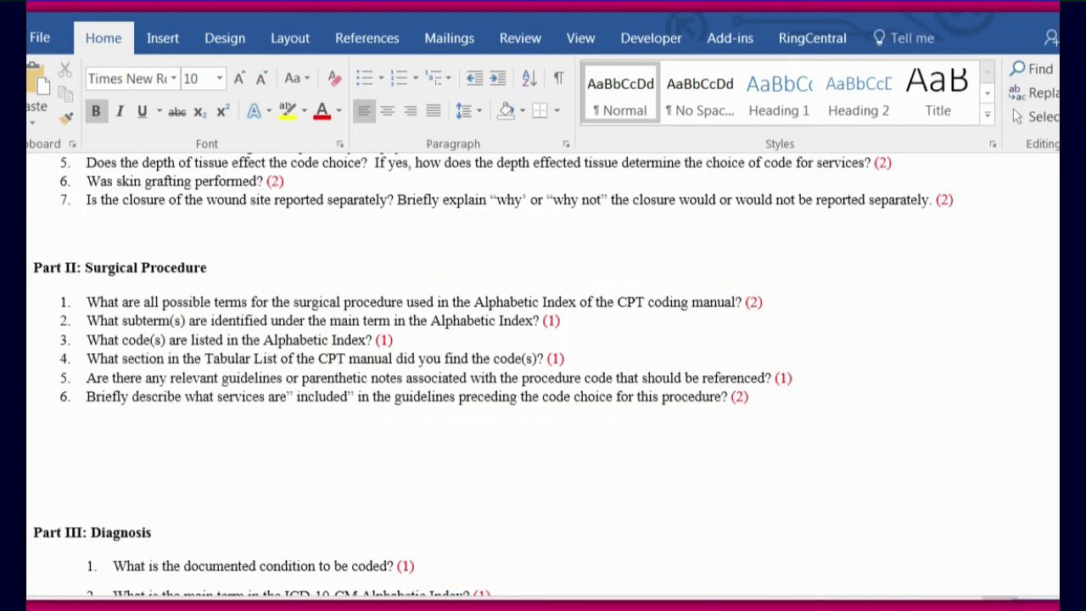
- Review the Part II Surgical Procedure questions, selecting terms like 'the CPT coding' and 'Alphabetic Index'
{"action": "scroll", "coordinate": [547, 376], "scroll_direction": "up", "scroll_amount": 6}
{"action": "scroll", "coordinate": [547, 377], "scroll_direction": "down", "scroll_amount": 3}
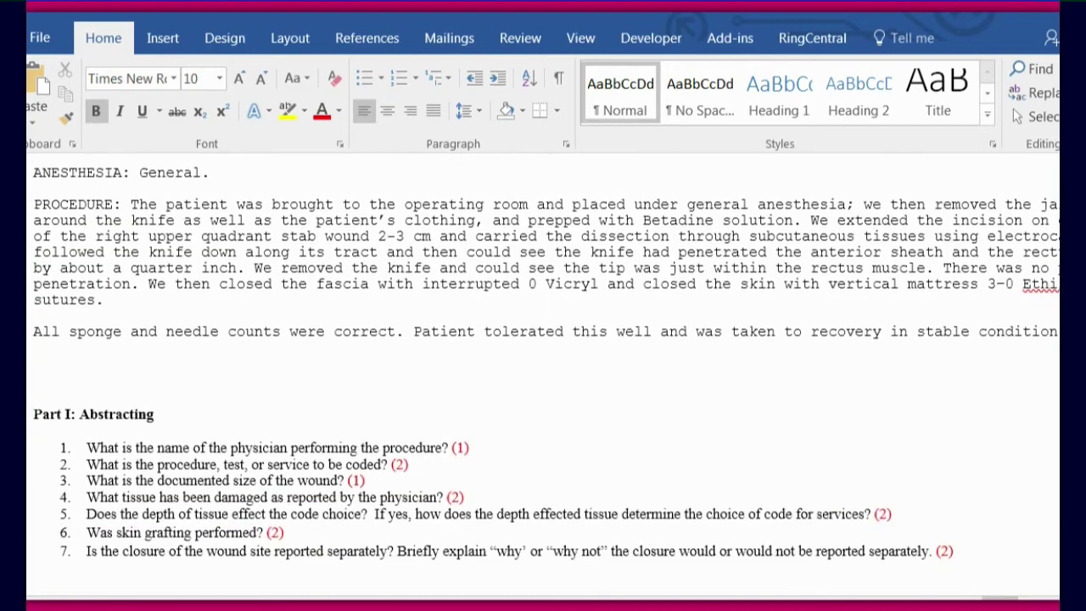
{"action": "scroll", "coordinate": [546, 377], "scroll_direction": "down", "scroll_amount": 5}
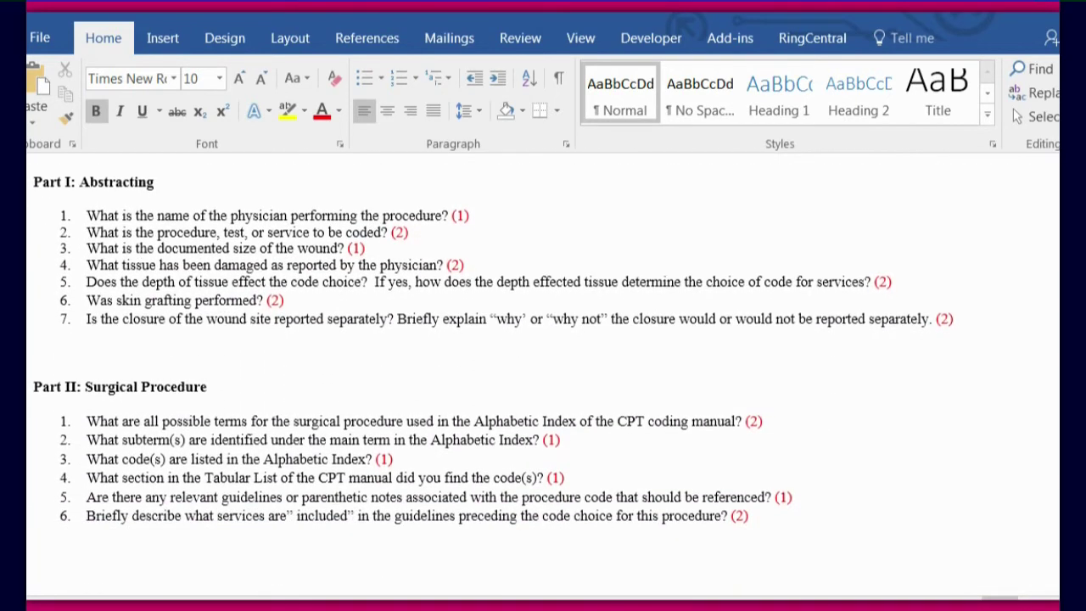
{"action": "scroll", "coordinate": [547, 377], "scroll_direction": "down", "scroll_amount": 1}
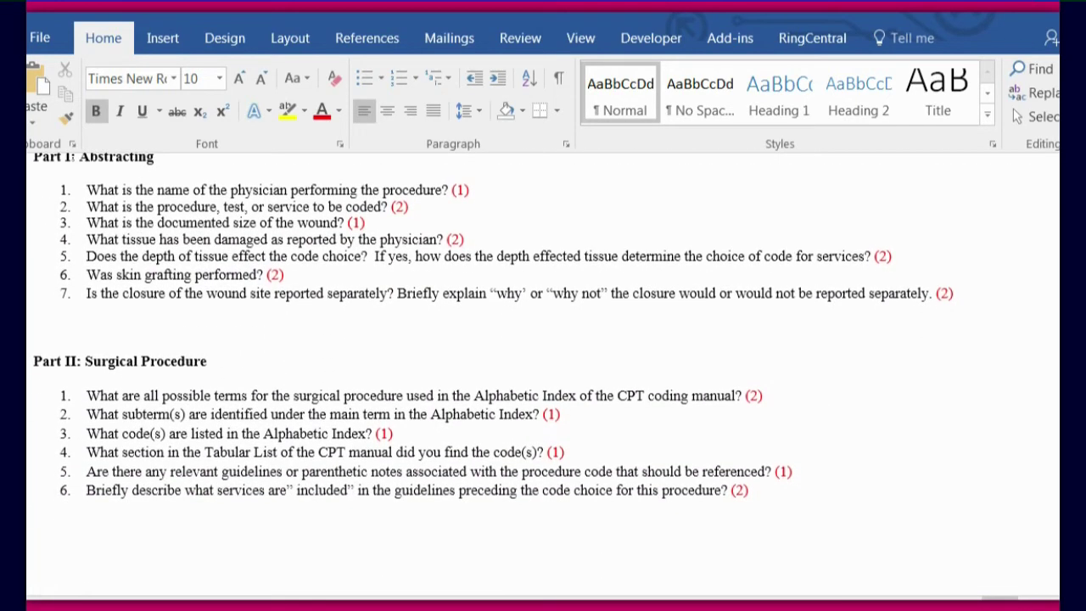
{"action": "scroll", "coordinate": [547, 377], "scroll_direction": "down", "scroll_amount": 2}
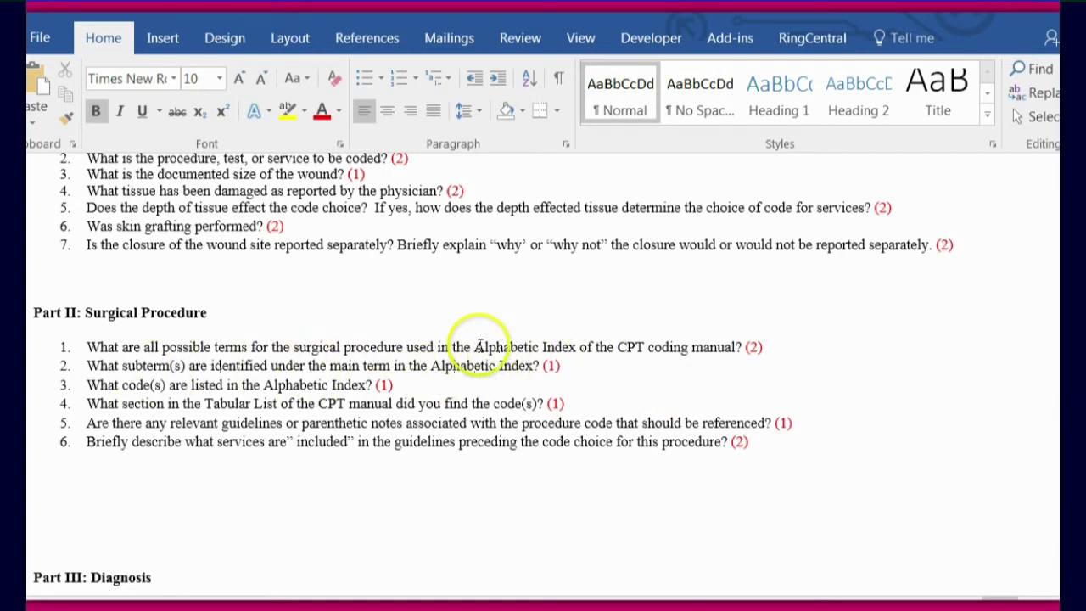
{"action": "left_click", "coordinate": [641, 344]}
{"action": "left_click_drag", "start_coordinate": [640, 345], "coordinate": [677, 348]}
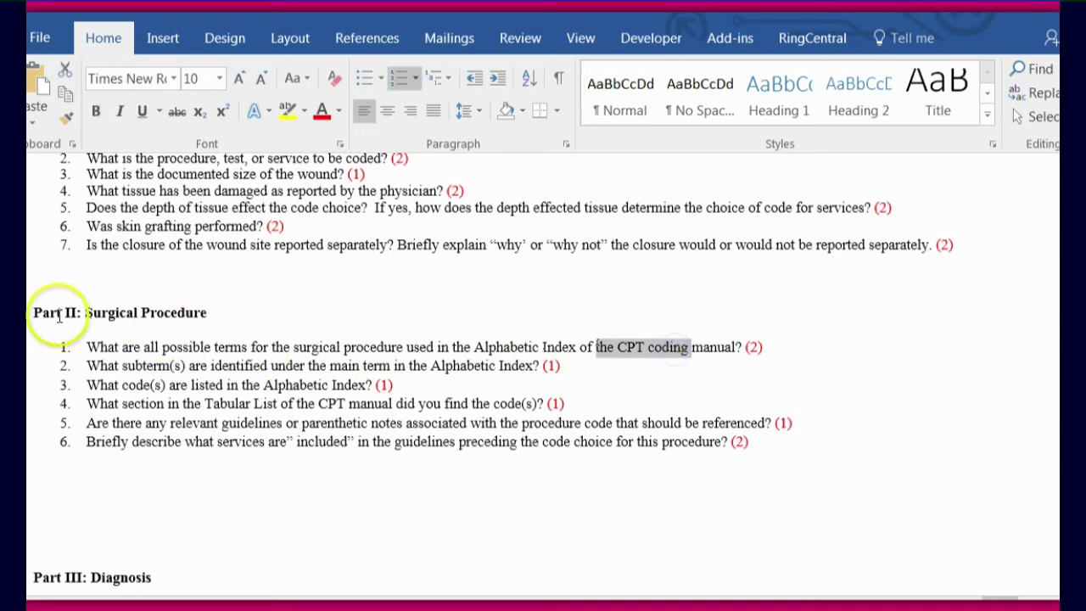
{"action": "left_click_drag", "start_coordinate": [138, 310], "coordinate": [207, 307]}
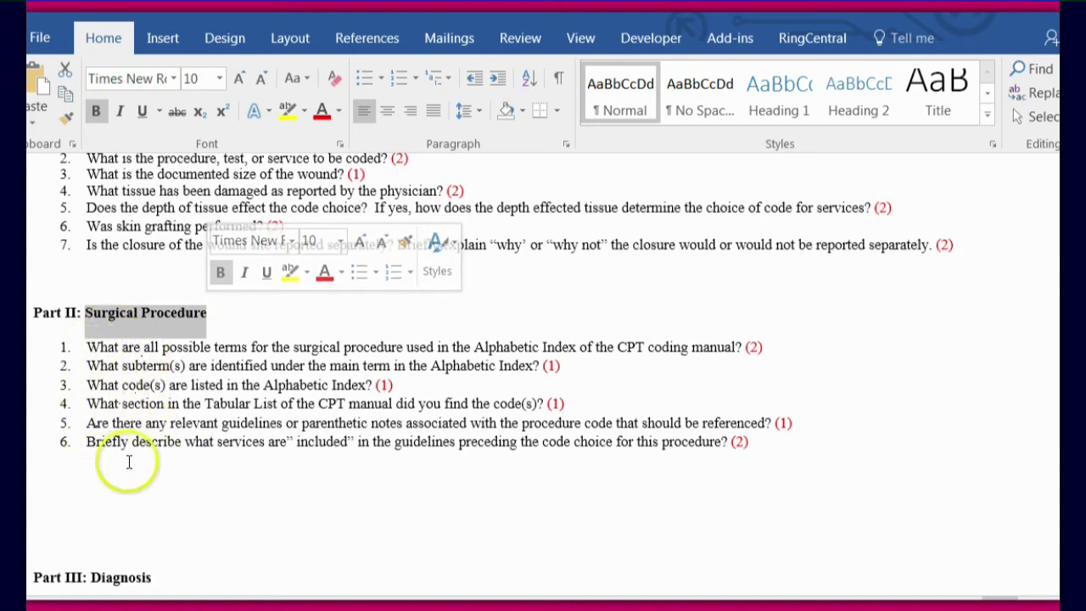
{"action": "left_click", "coordinate": [582, 492]}
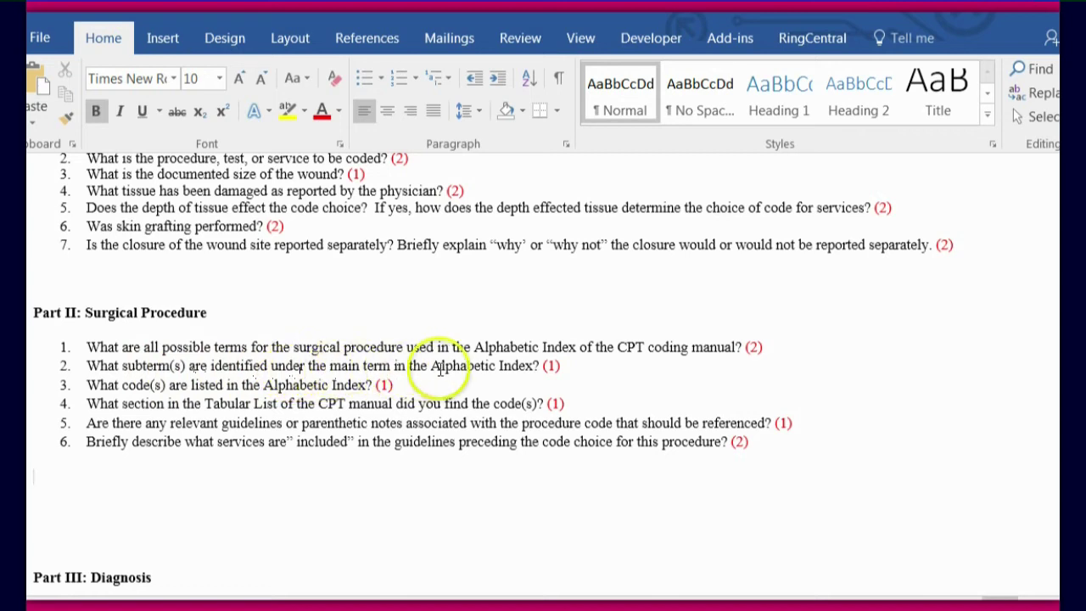
{"action": "left_click_drag", "start_coordinate": [431, 366], "coordinate": [533, 366]}
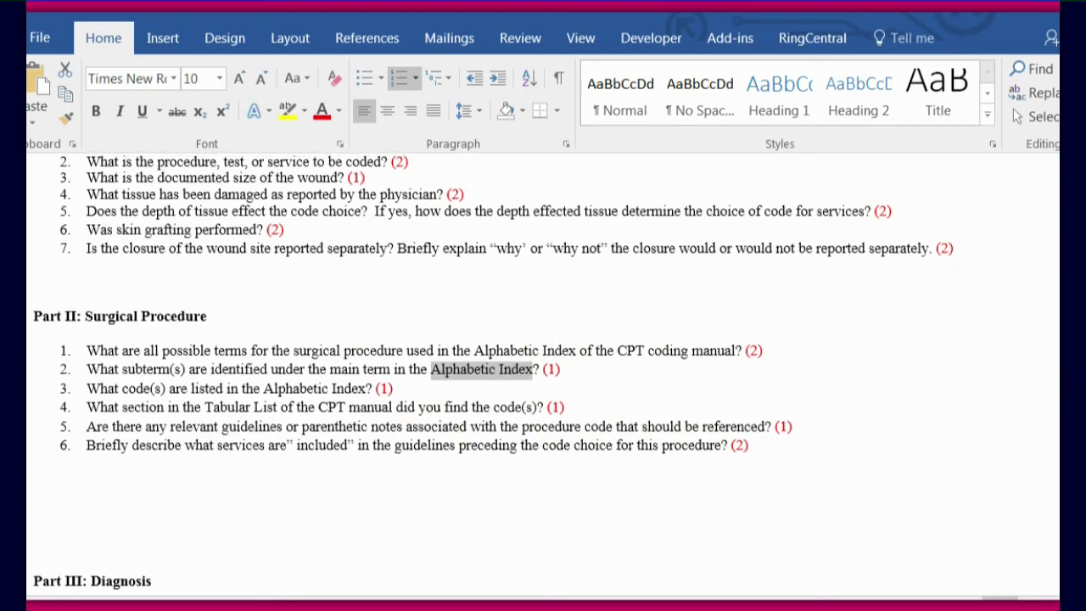
- Highlight the 'Part III: Diagnosis' heading in yellow
{"action": "scroll", "coordinate": [408, 374], "scroll_direction": "down", "scroll_amount": 4}
{"action": "scroll", "coordinate": [407, 374], "scroll_direction": "down", "scroll_amount": 4}
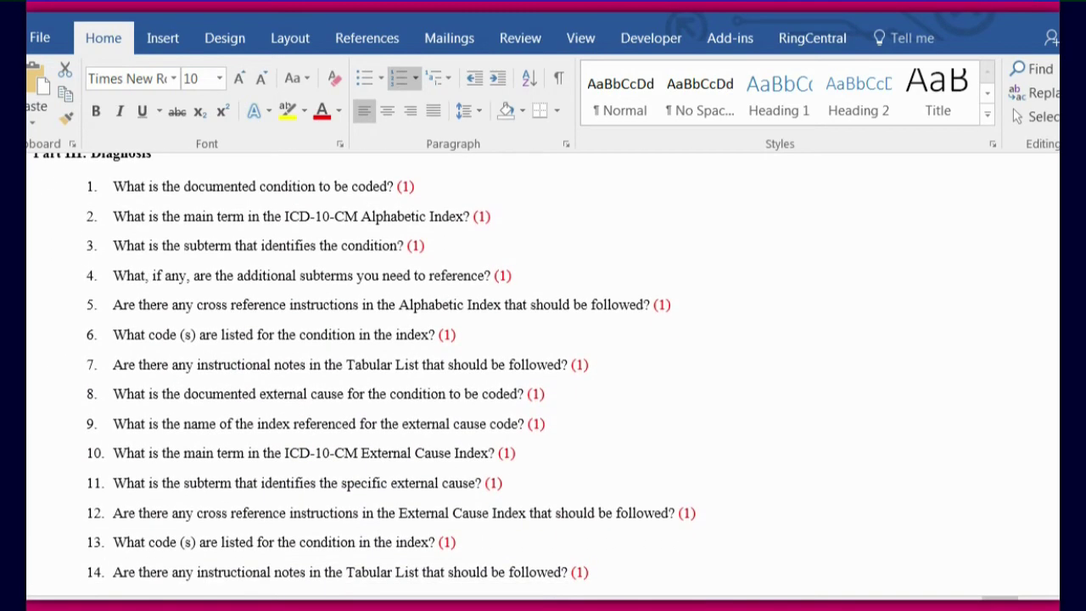
{"action": "scroll", "coordinate": [391, 373], "scroll_direction": "up", "scroll_amount": 2}
{"action": "scroll", "coordinate": [390, 373], "scroll_direction": "down", "scroll_amount": 2}
{"action": "scroll", "coordinate": [390, 373], "scroll_direction": "down", "scroll_amount": 1}
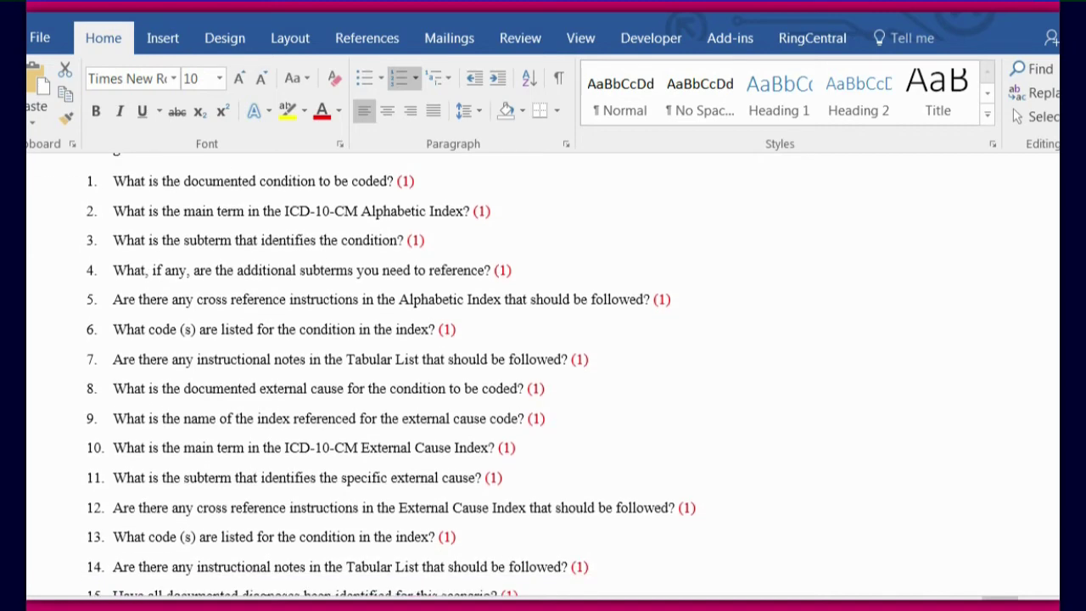
{"action": "scroll", "coordinate": [391, 373], "scroll_direction": "up", "scroll_amount": 2}
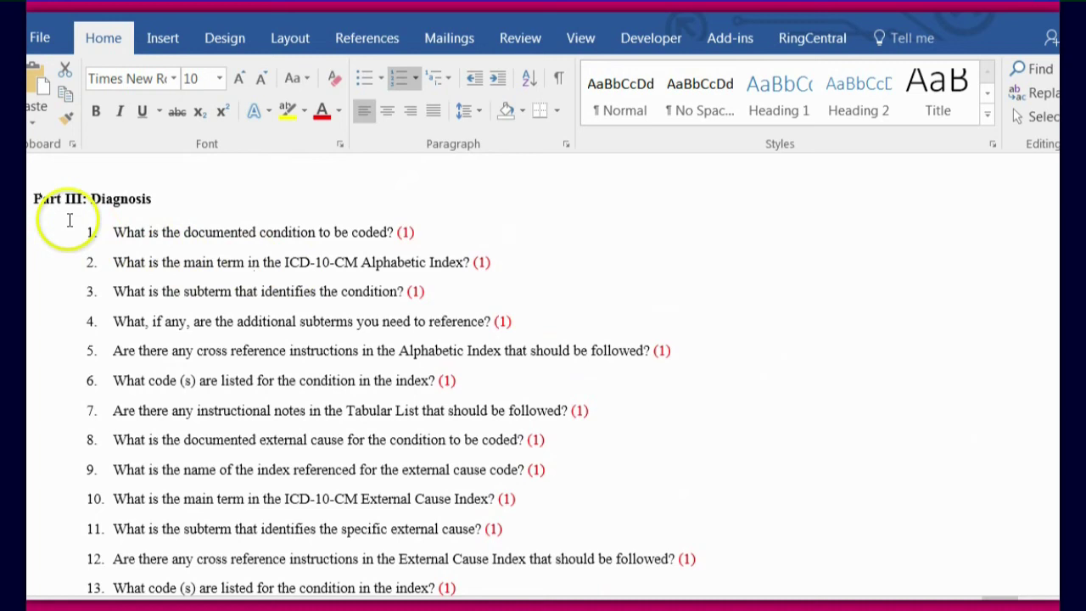
{"action": "left_click_drag", "start_coordinate": [36, 199], "coordinate": [162, 199]}
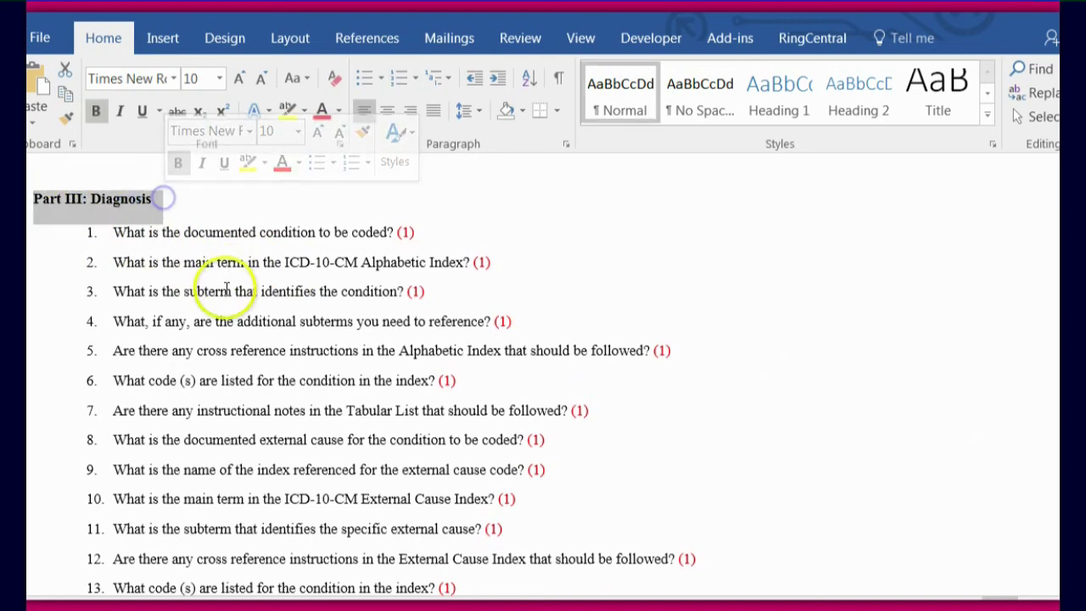
{"action": "left_click", "coordinate": [243, 162]}
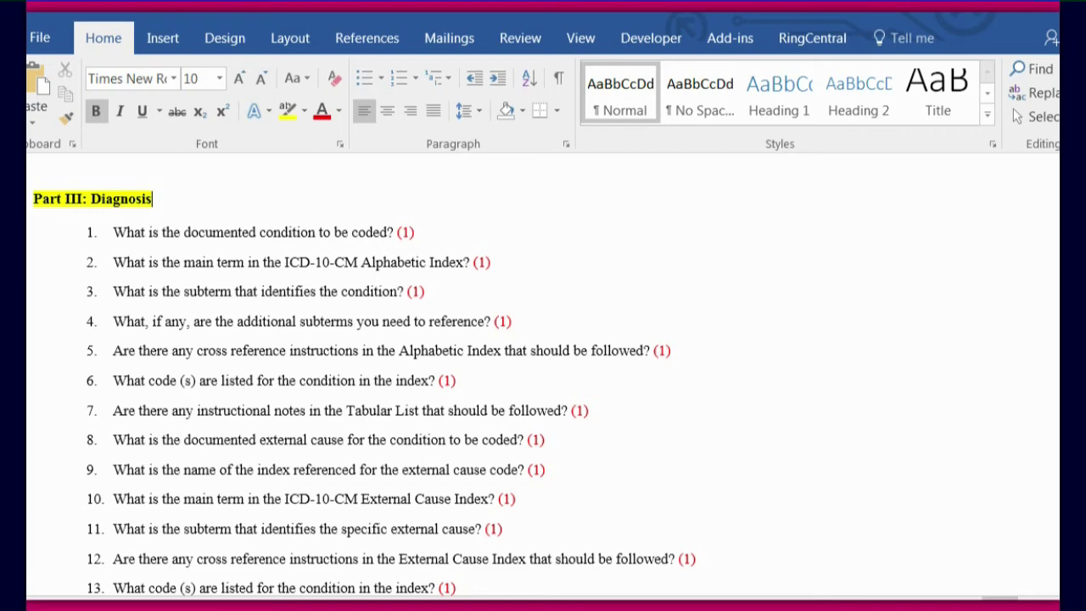
{"action": "scroll", "coordinate": [543, 374], "scroll_direction": "down", "scroll_amount": 3}
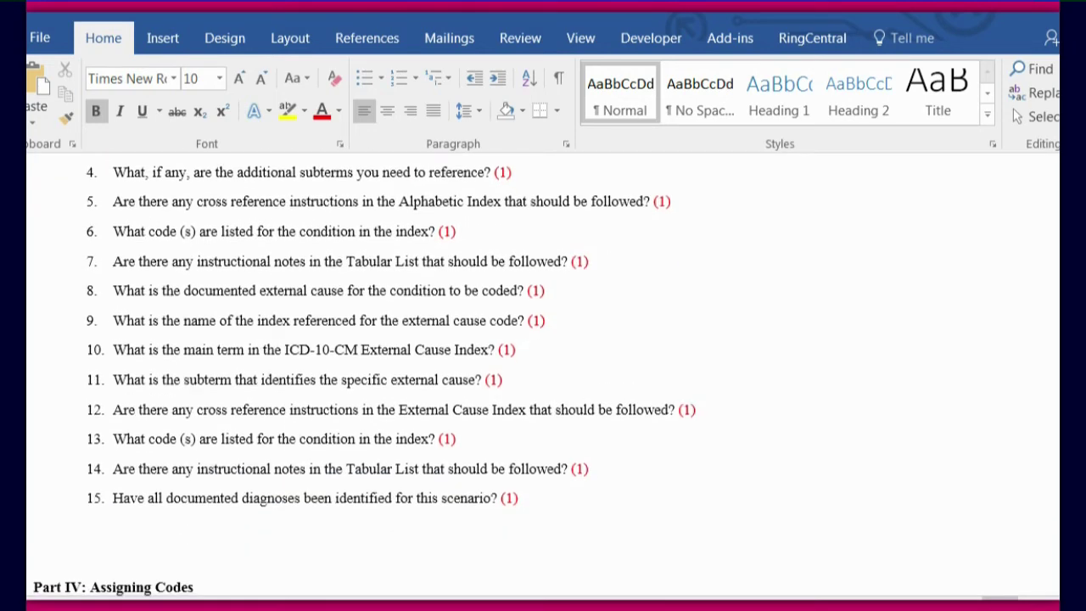
{"action": "scroll", "coordinate": [365, 382], "scroll_direction": "up", "scroll_amount": 1}
{"action": "scroll", "coordinate": [365, 382], "scroll_direction": "down", "scroll_amount": 5}
{"action": "scroll", "coordinate": [365, 382], "scroll_direction": "up", "scroll_amount": 1}
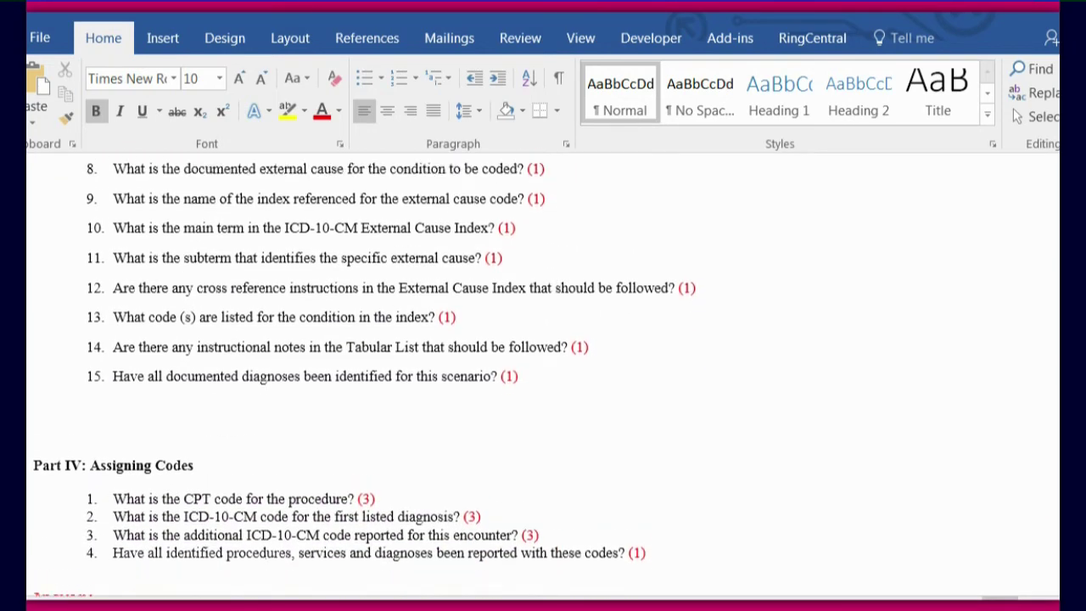
{"action": "scroll", "coordinate": [365, 382], "scroll_direction": "up", "scroll_amount": 1}
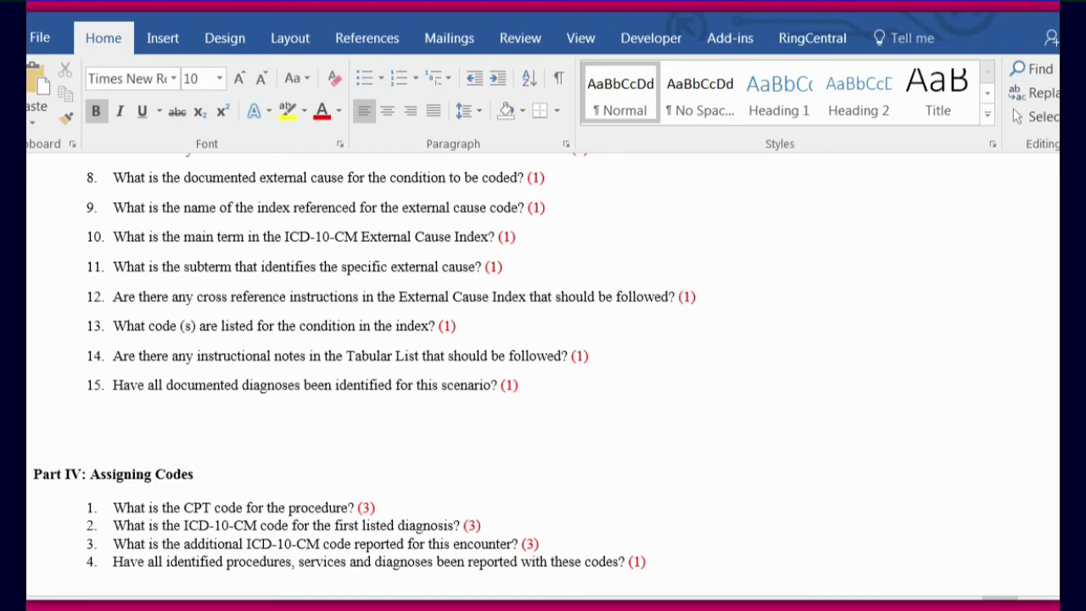
{"action": "scroll", "coordinate": [543, 373], "scroll_direction": "up", "scroll_amount": 15}
{"action": "scroll", "coordinate": [543, 373], "scroll_direction": "up", "scroll_amount": 2}
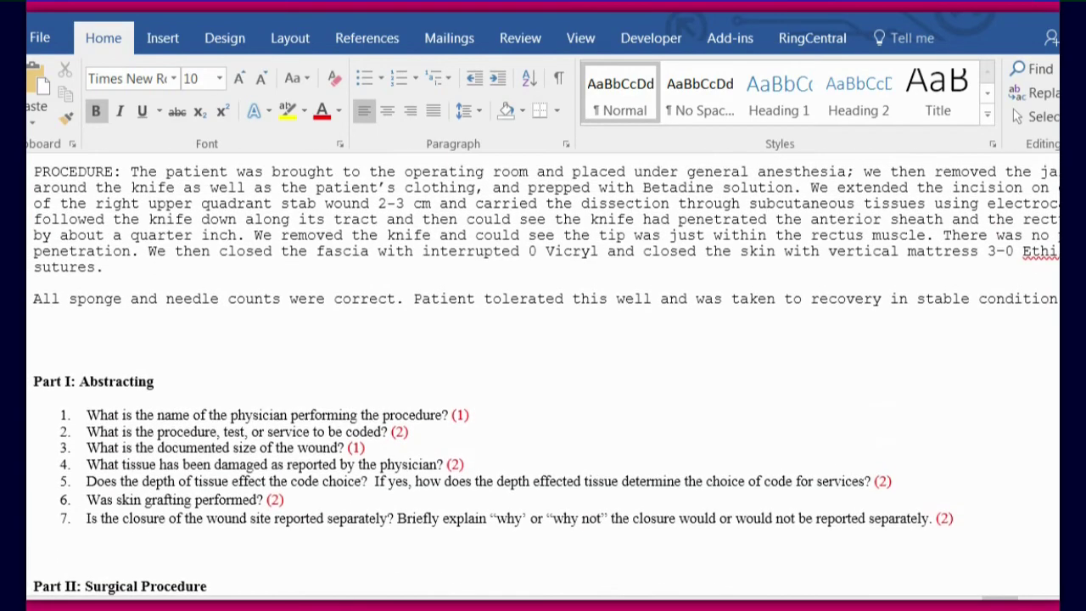
{"action": "scroll", "coordinate": [543, 373], "scroll_direction": "down", "scroll_amount": 5}
{"action": "scroll", "coordinate": [543, 374], "scroll_direction": "down", "scroll_amount": 12}
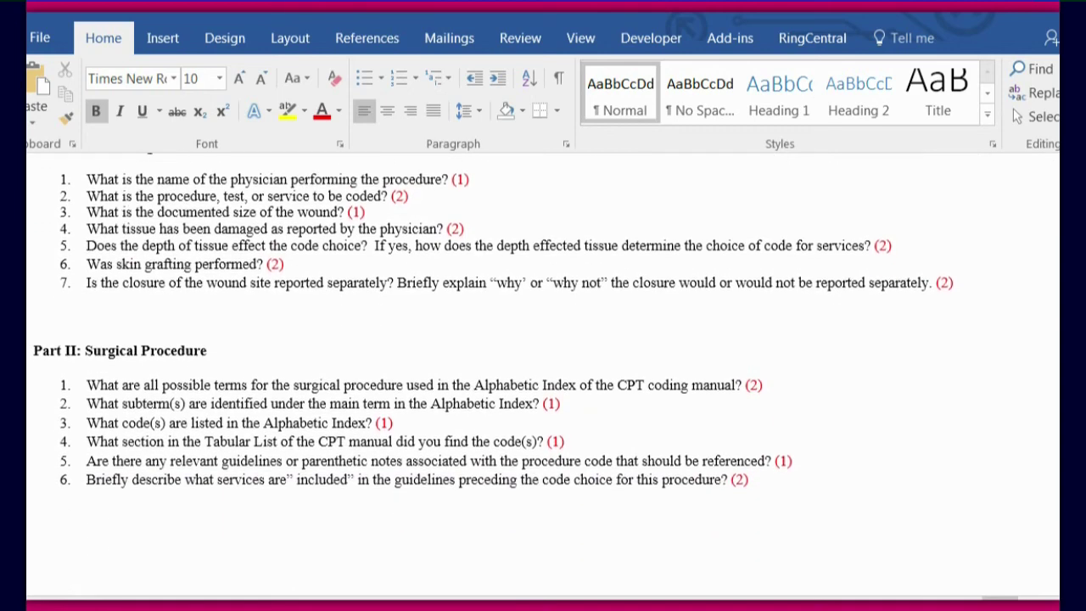
{"action": "scroll", "coordinate": [543, 374], "scroll_direction": "down", "scroll_amount": 10}
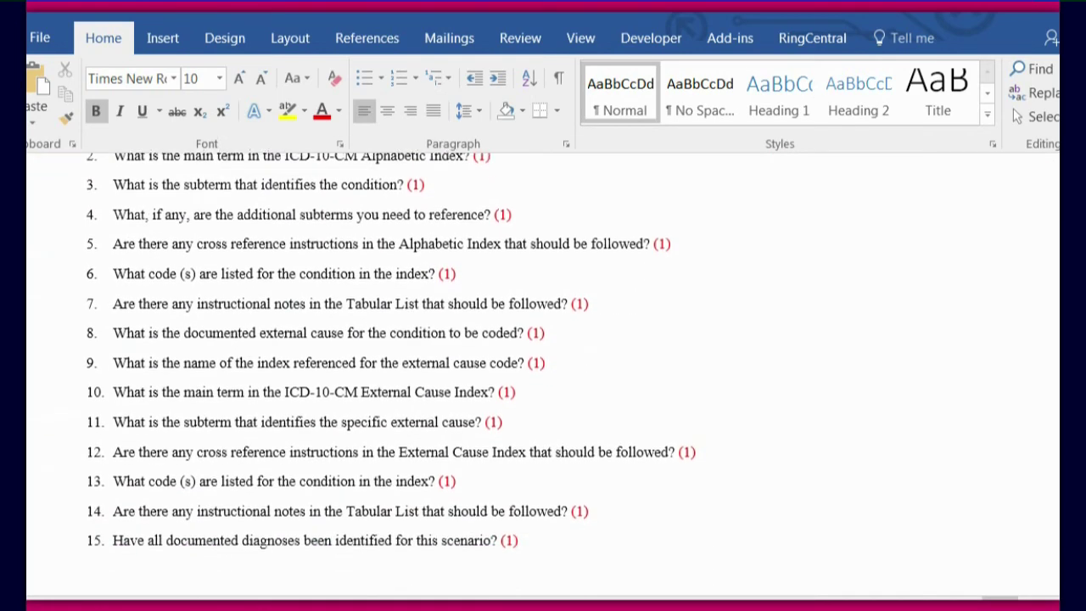
{"action": "scroll", "coordinate": [543, 373], "scroll_direction": "down", "scroll_amount": 1}
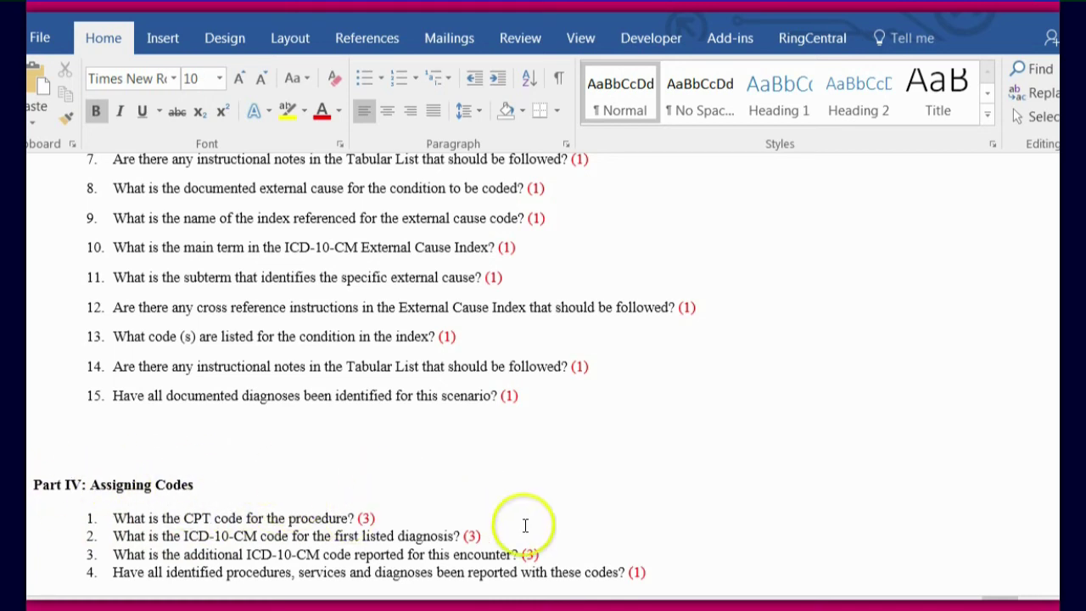
{"action": "mouse_move", "coordinate": [594, 605]}
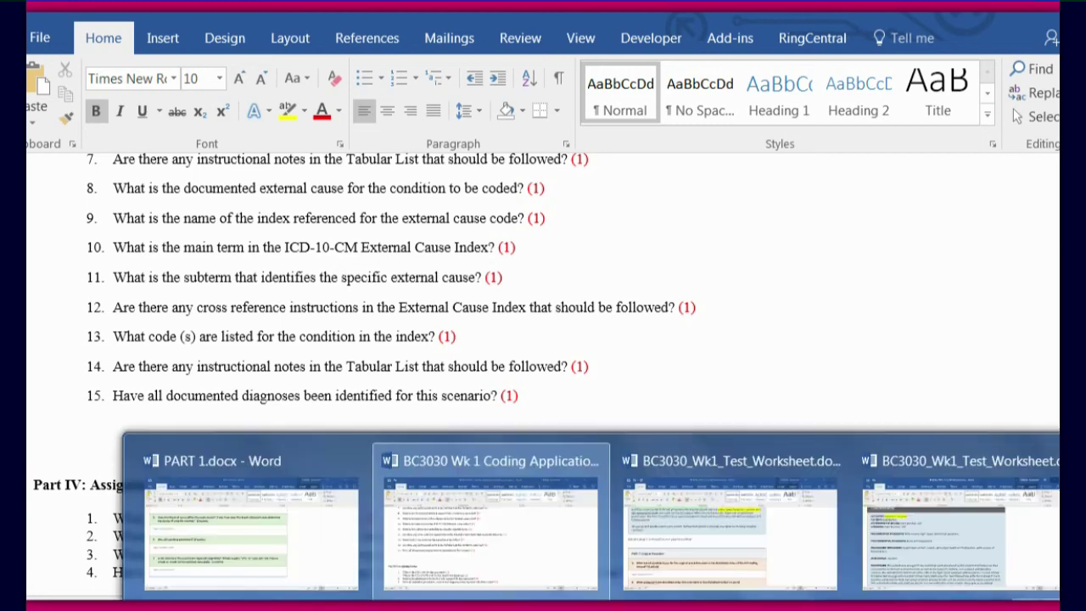
- Return to BC3030_Wk1_Test_Worksheet and review the annotated procedure narrative around 'stab wound'
{"action": "left_click", "coordinate": [669, 546]}
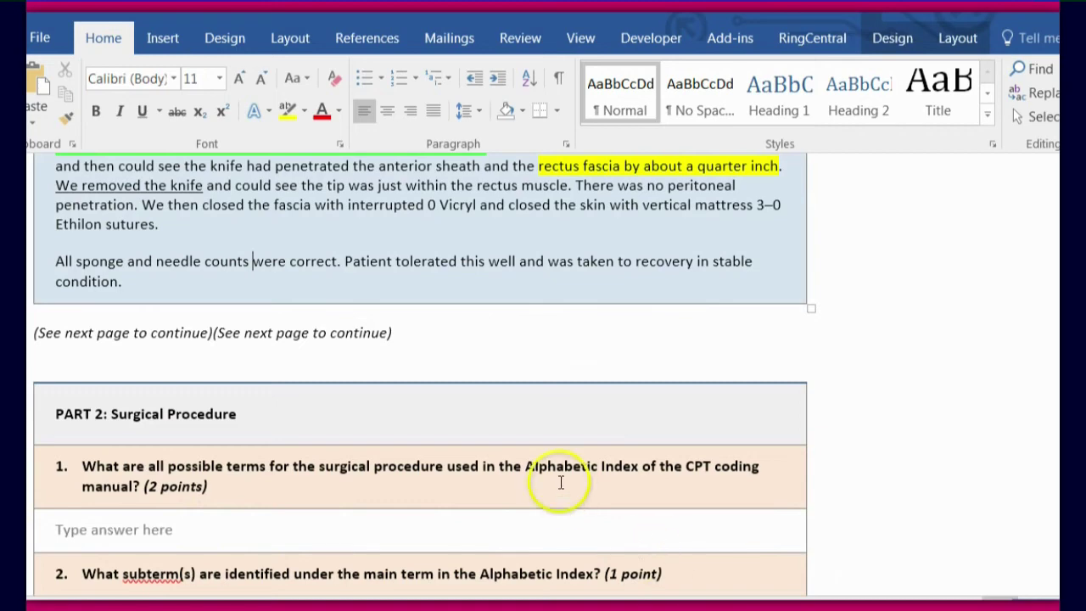
{"action": "scroll", "coordinate": [420, 373], "scroll_direction": "up", "scroll_amount": 7}
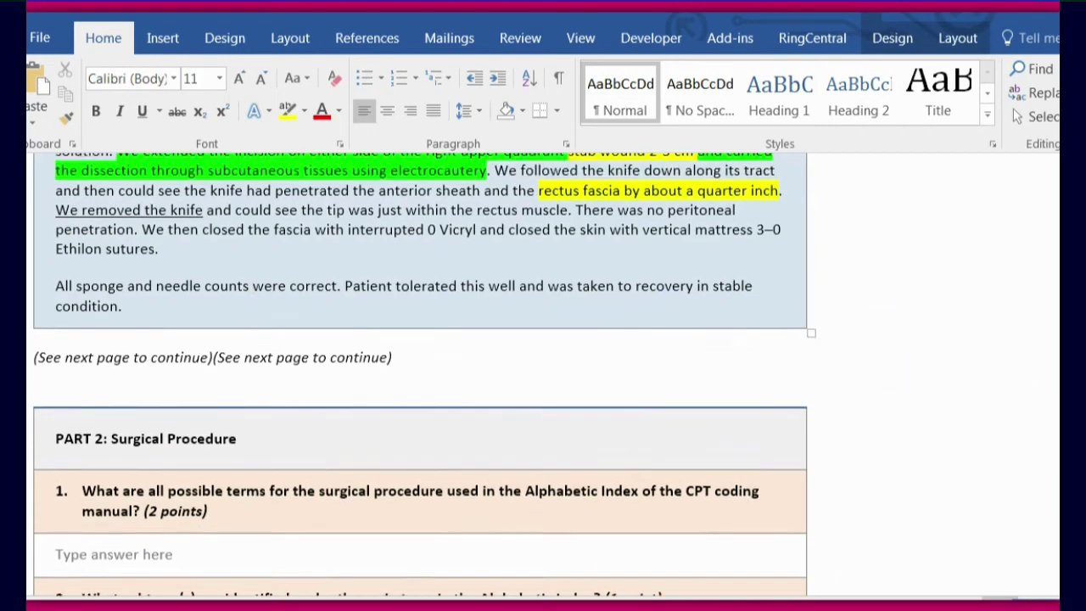
{"action": "scroll", "coordinate": [420, 373], "scroll_direction": "down", "scroll_amount": 4}
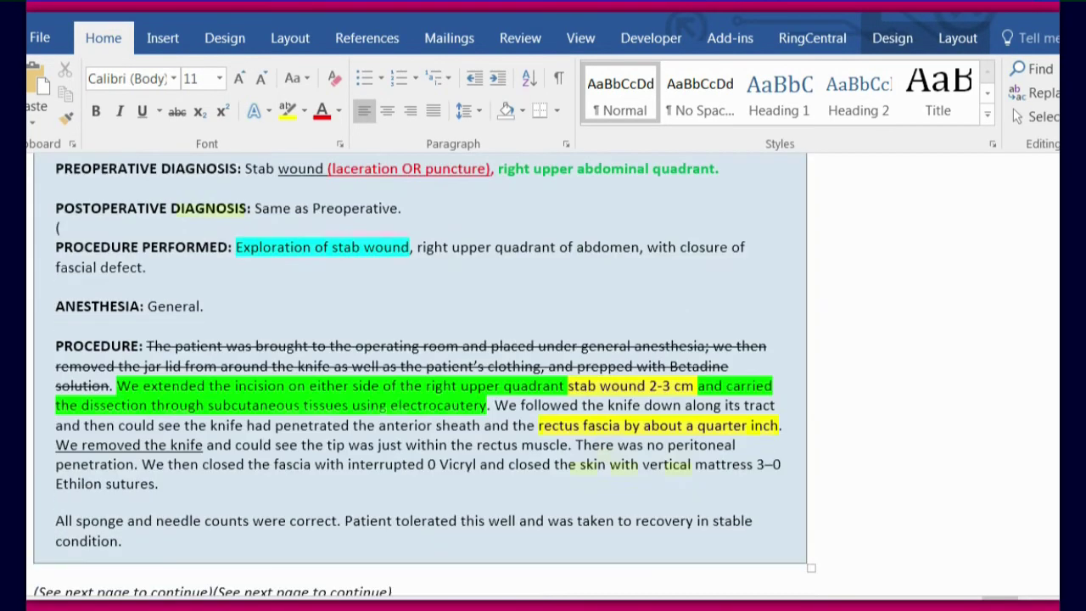
{"action": "scroll", "coordinate": [420, 374], "scroll_direction": "up", "scroll_amount": 2}
{"action": "scroll", "coordinate": [420, 373], "scroll_direction": "down", "scroll_amount": 1}
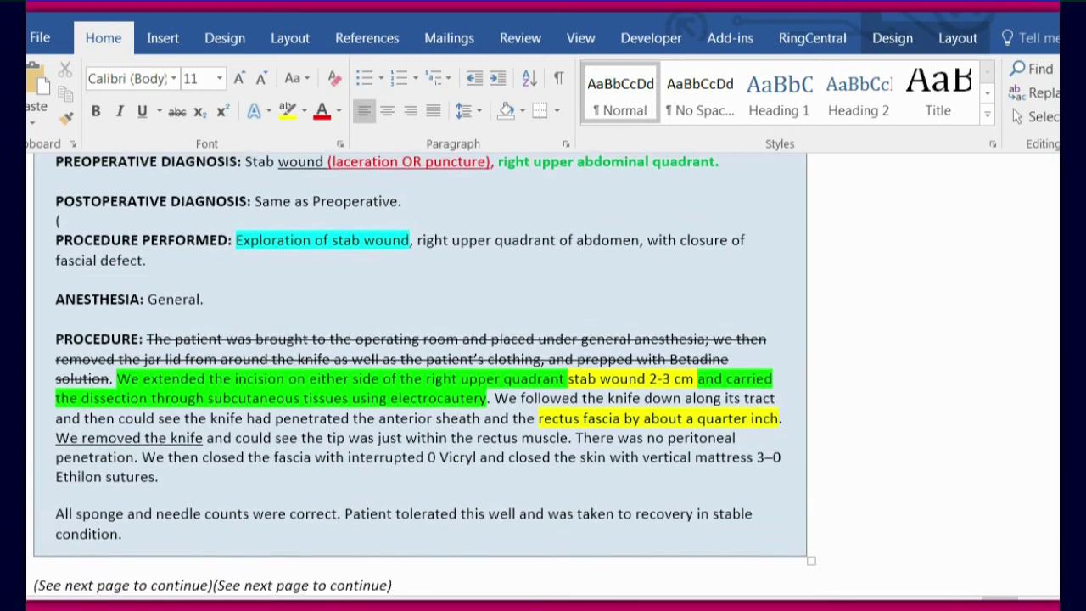
{"action": "scroll", "coordinate": [420, 373], "scroll_direction": "up", "scroll_amount": 1}
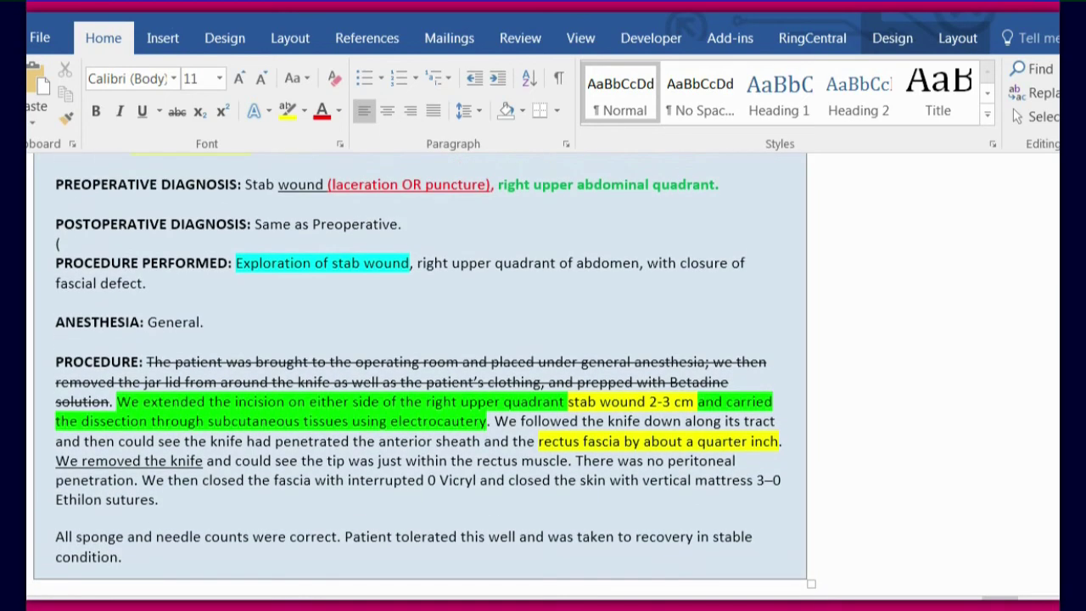
{"action": "scroll", "coordinate": [421, 373], "scroll_direction": "down", "scroll_amount": 2}
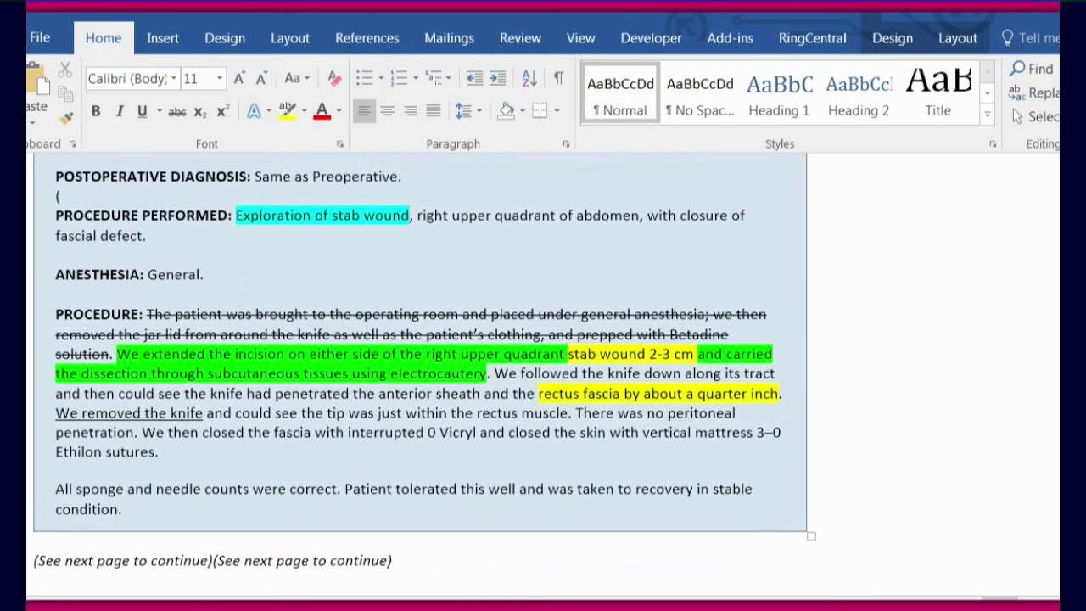
{"action": "scroll", "coordinate": [420, 373], "scroll_direction": "up", "scroll_amount": 1}
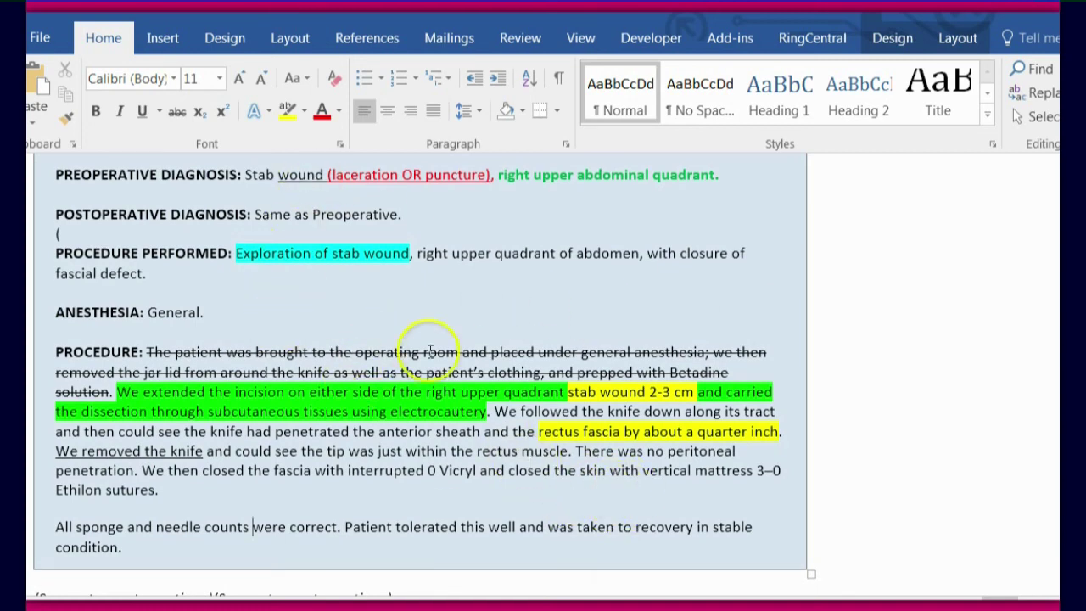
{"action": "left_click_drag", "start_coordinate": [365, 247], "coordinate": [397, 245]}
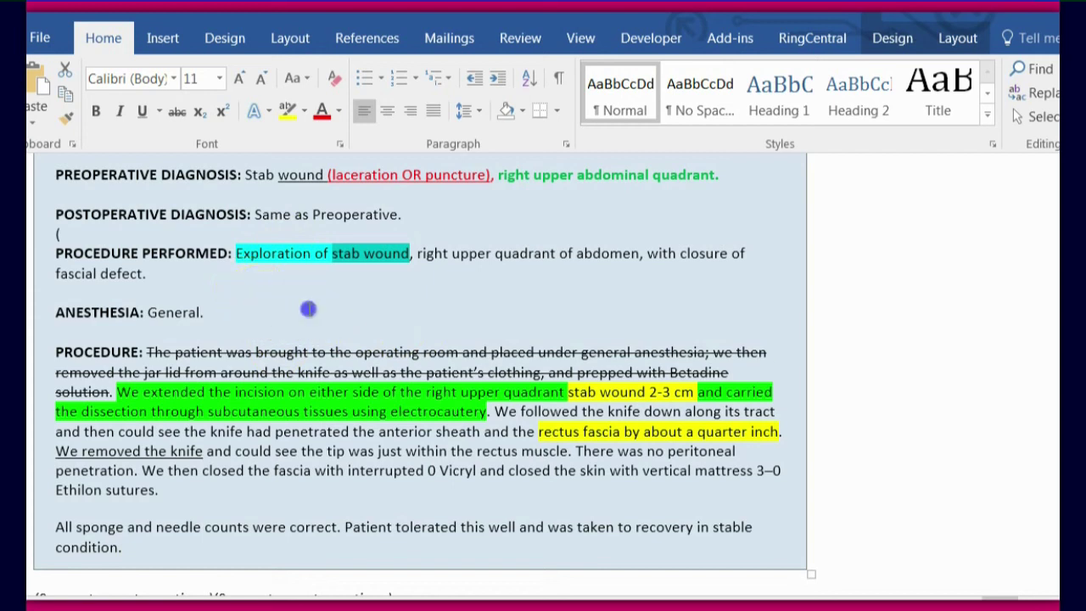
{"action": "left_click", "coordinate": [309, 309]}
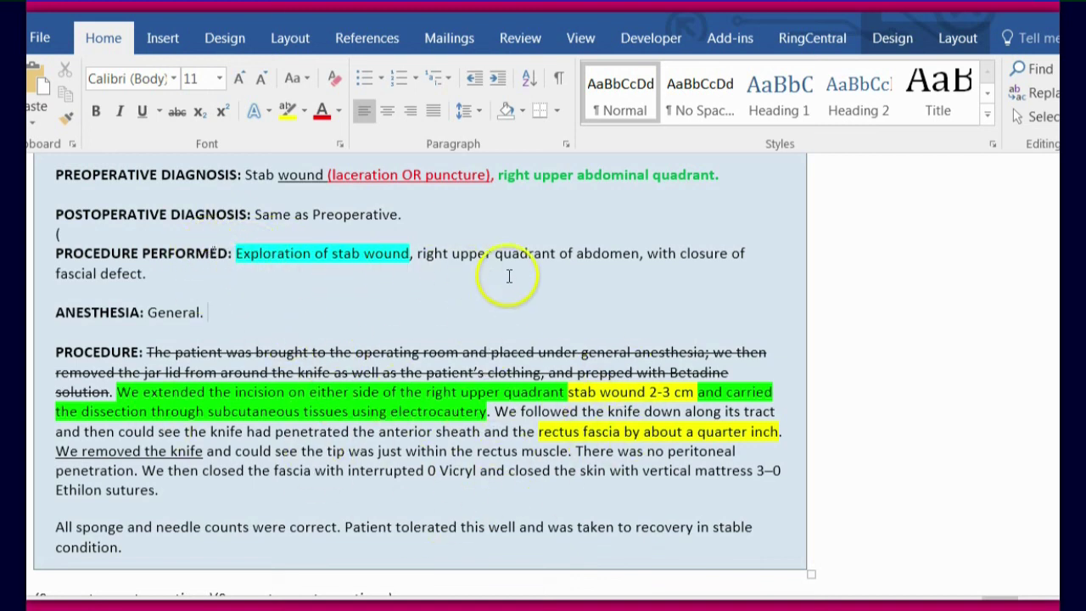
- Type 'Assume the patient was assaulted.' right after 'fascial defect.' on the procedure-performed line
{"action": "left_click", "coordinate": [155, 273]}
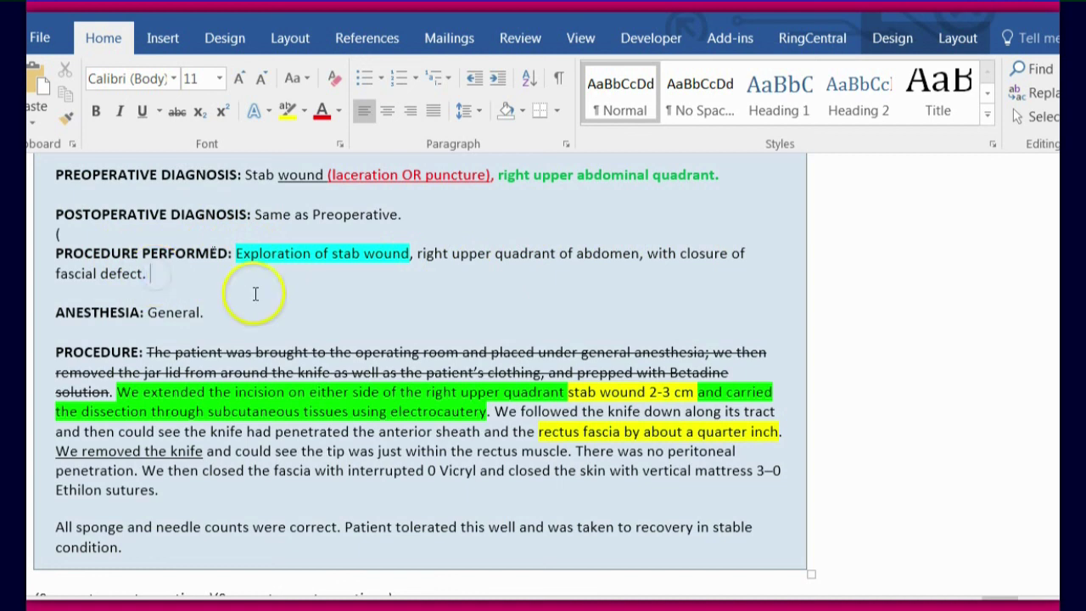
{"action": "type", "text": "Assume the patient was assu"}
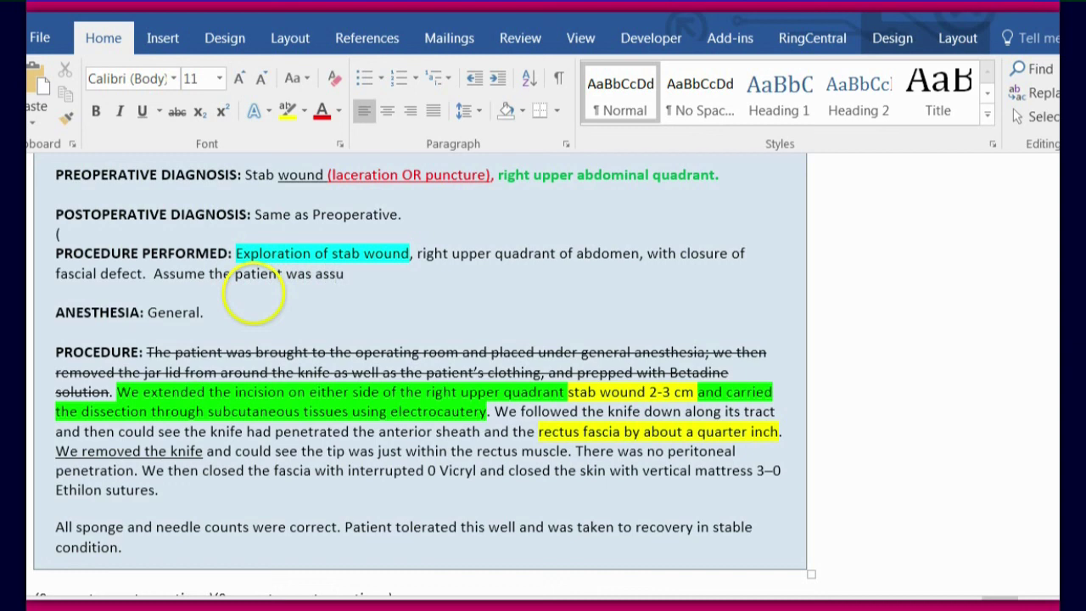
{"action": "key", "text": "BackSpace"}
{"action": "type", "text": "aulted."}
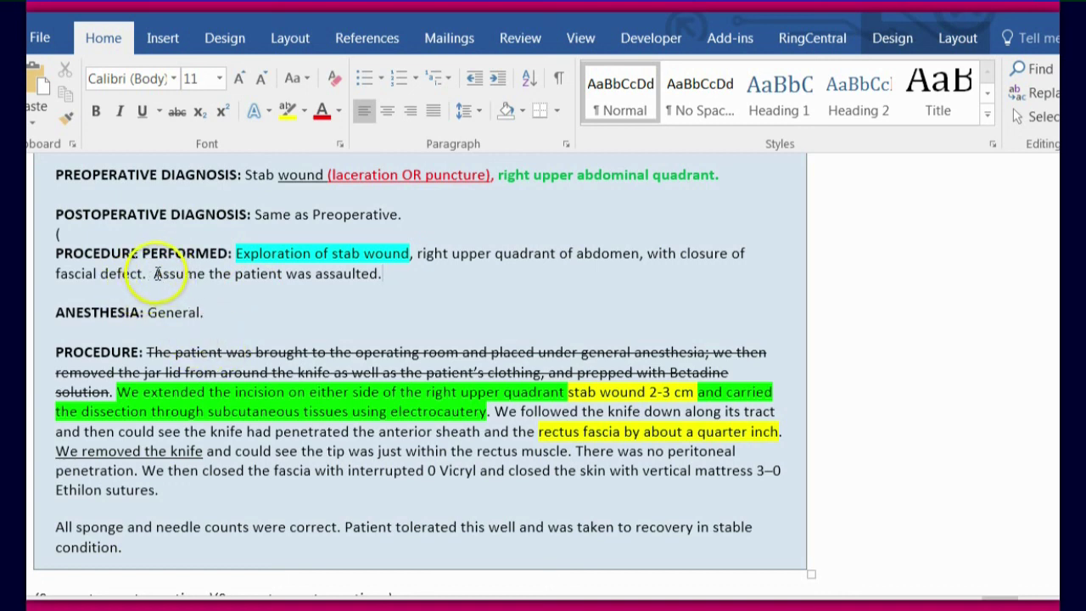
- Format the sentence 'Assume the patient was assaulted.' as bold and underlined
{"action": "left_click_drag", "start_coordinate": [152, 272], "coordinate": [370, 274]}
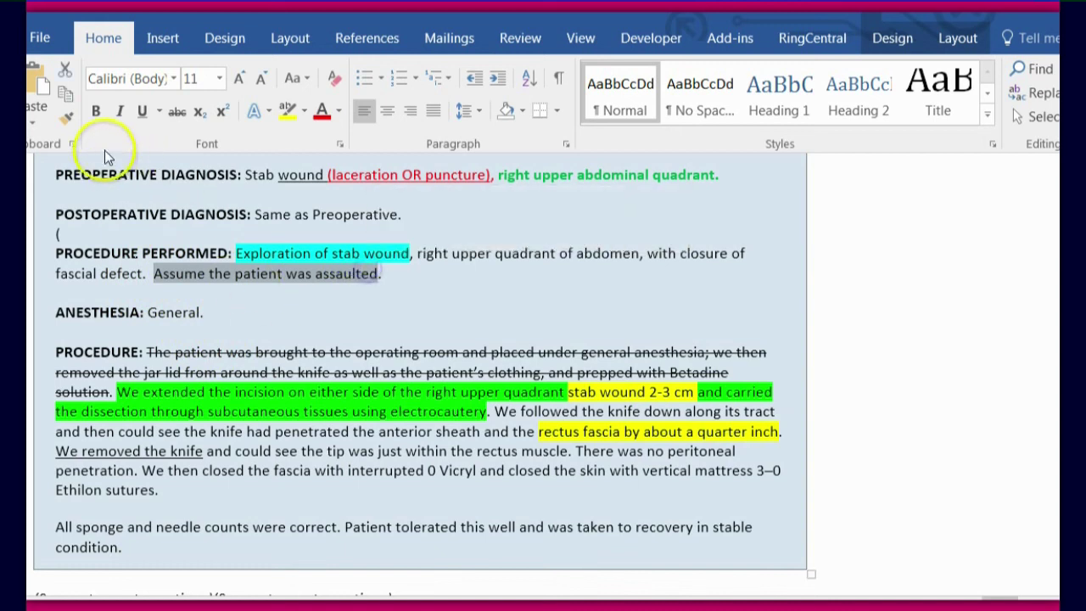
{"action": "left_click", "coordinate": [96, 111]}
{"action": "left_click", "coordinate": [138, 269]}
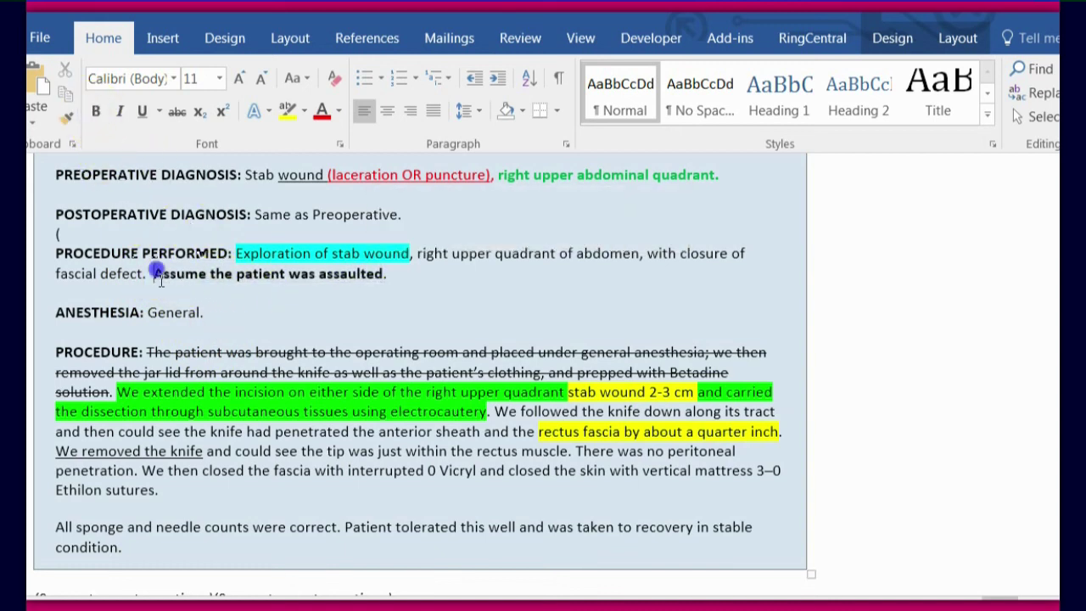
{"action": "left_click_drag", "start_coordinate": [389, 274], "coordinate": [152, 272]}
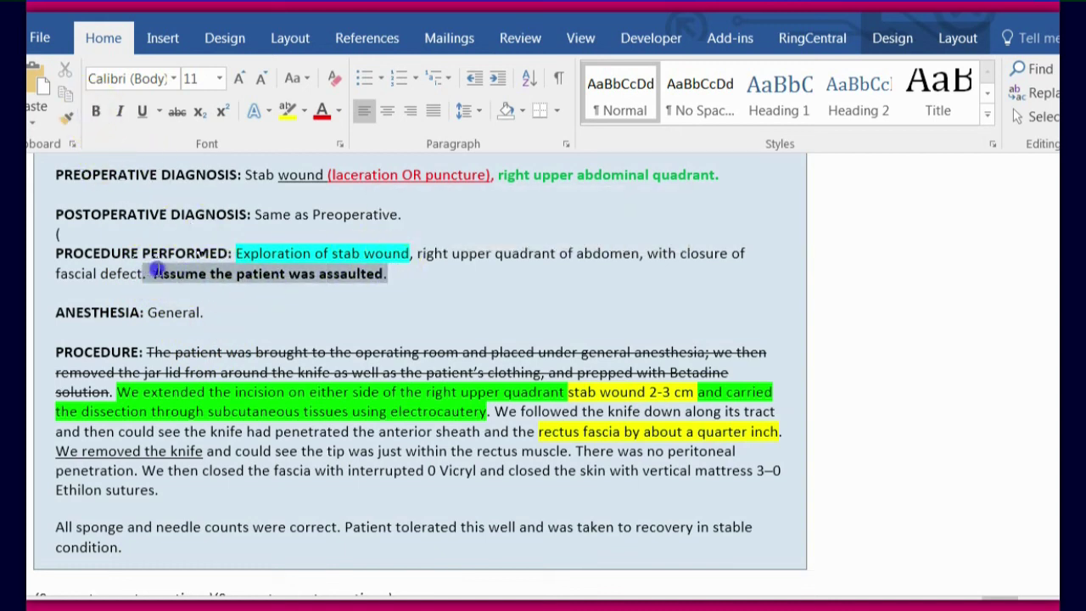
{"action": "left_click", "coordinate": [140, 112]}
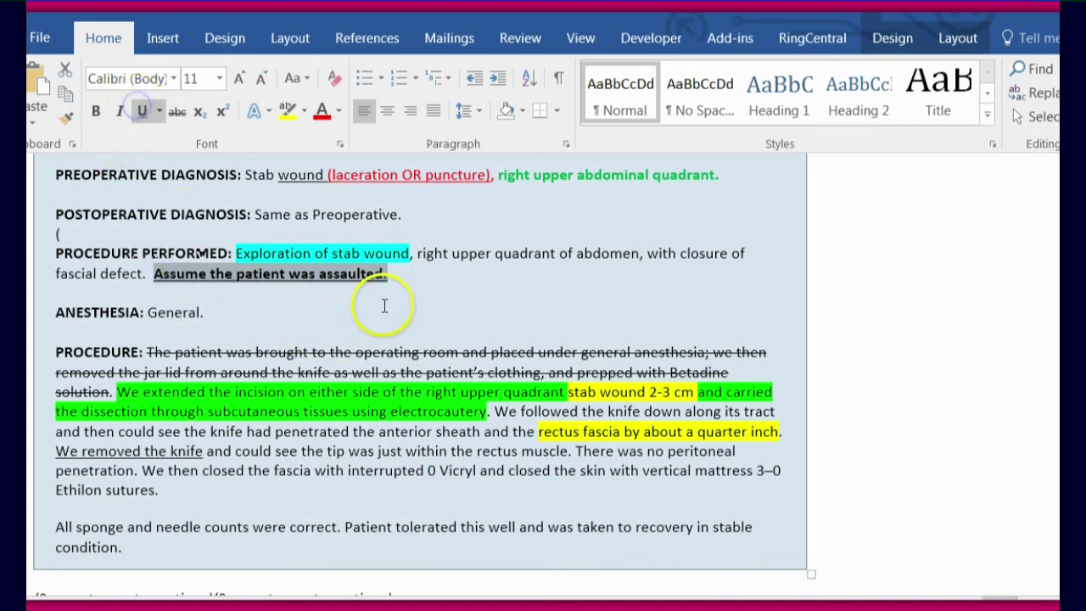
{"action": "left_click", "coordinate": [378, 304]}
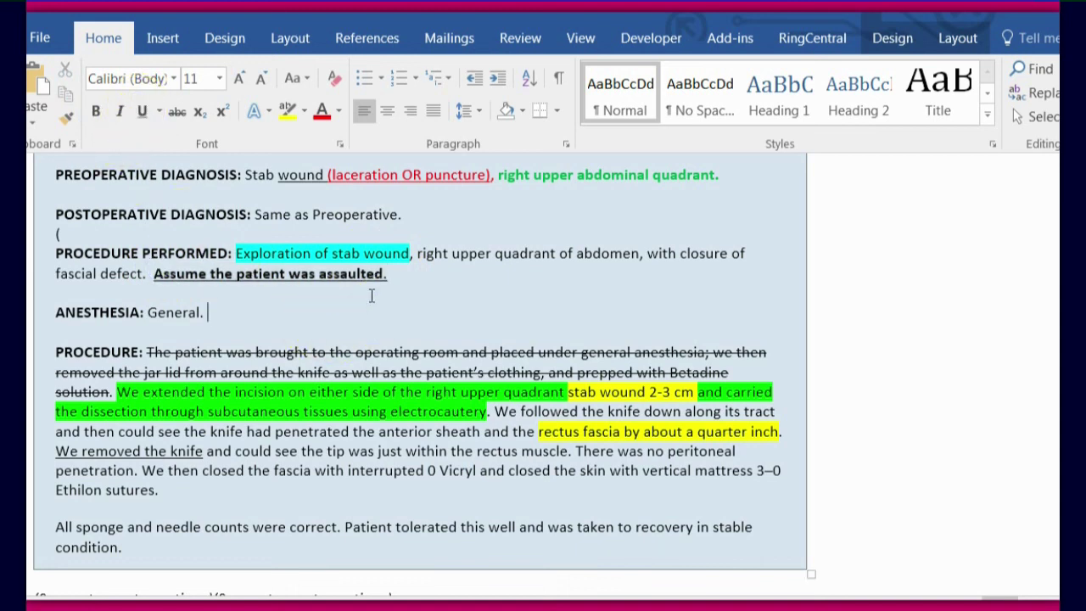